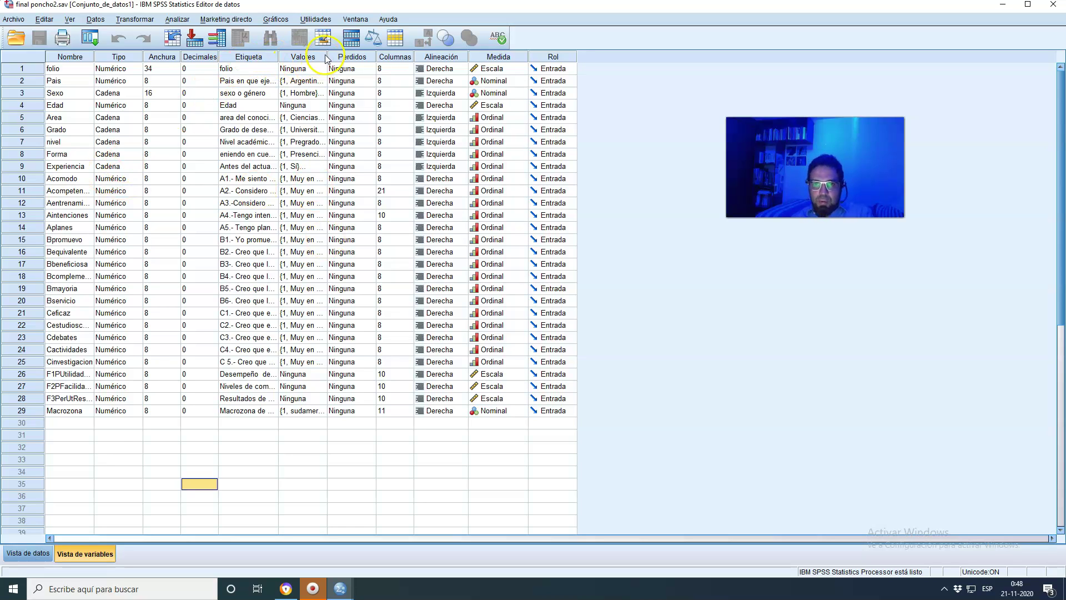
# Step: Widen the Valores column and review the value labels defined for the Acomodo variable, leaving them as they are
pyautogui.moveTo(326, 57); pyautogui.dragTo(397, 59)
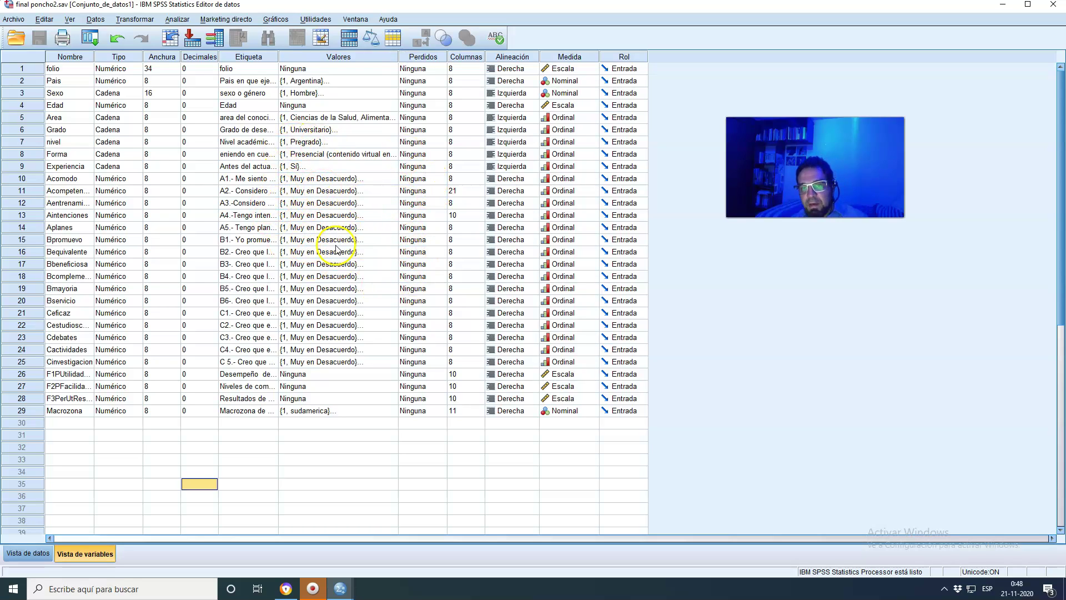
pyautogui.click(334, 178)
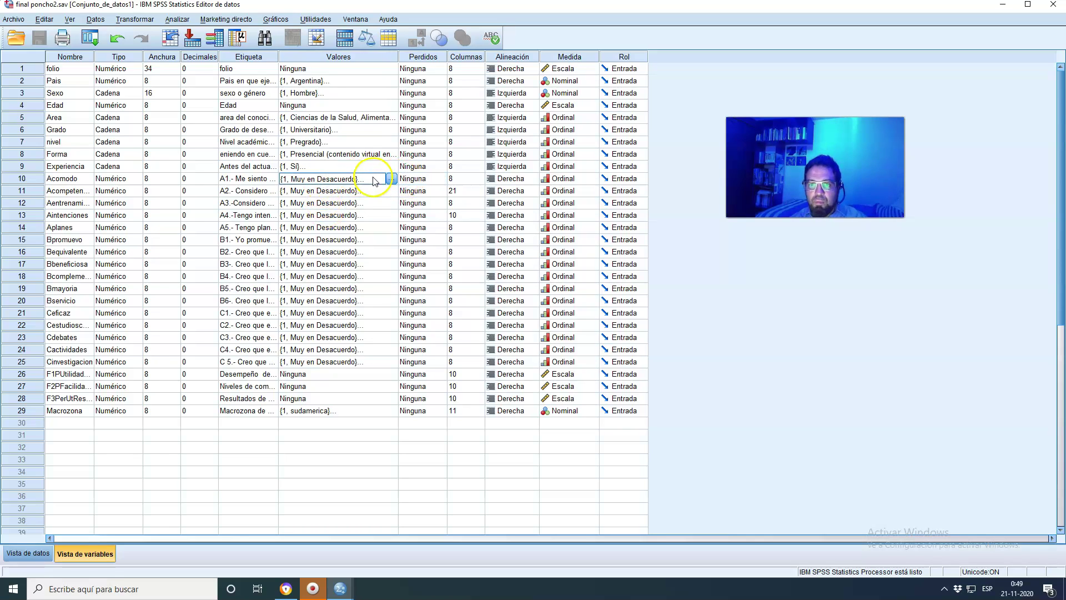
pyautogui.click(390, 179)
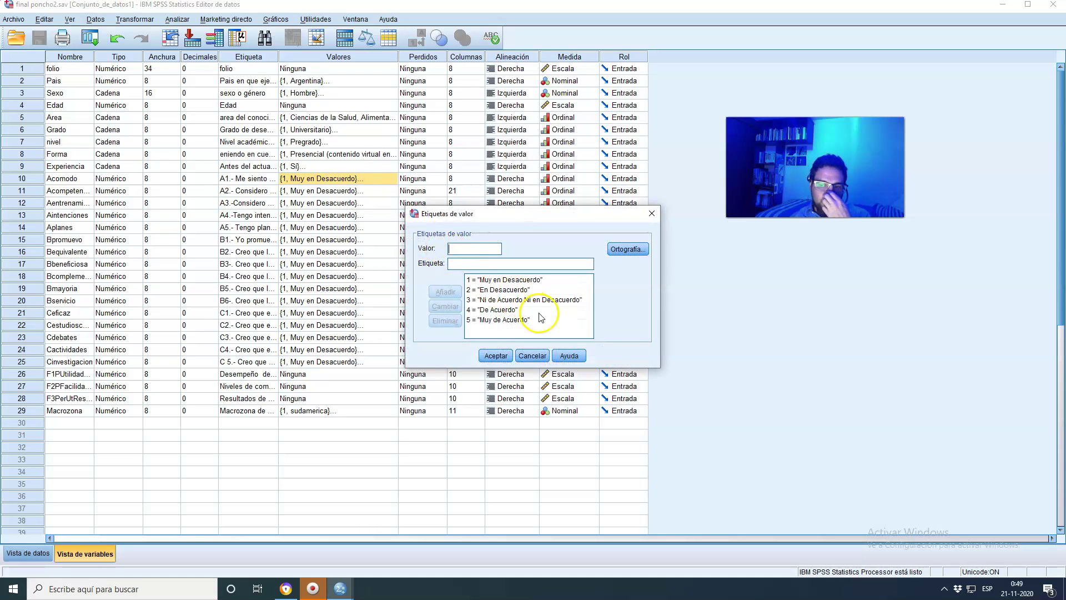
pyautogui.click(489, 321)
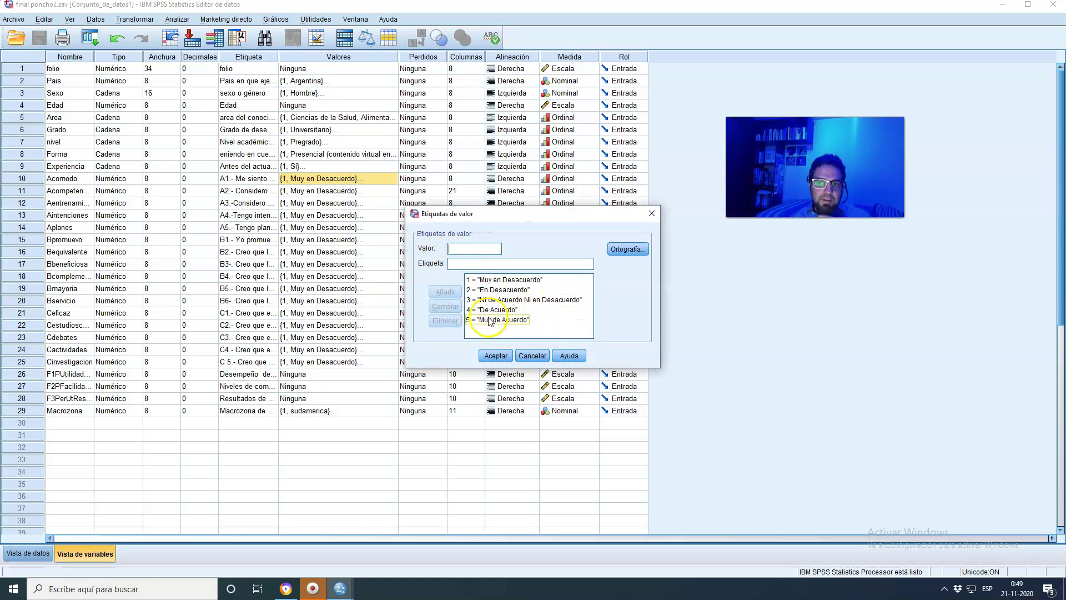
pyautogui.click(532, 358)
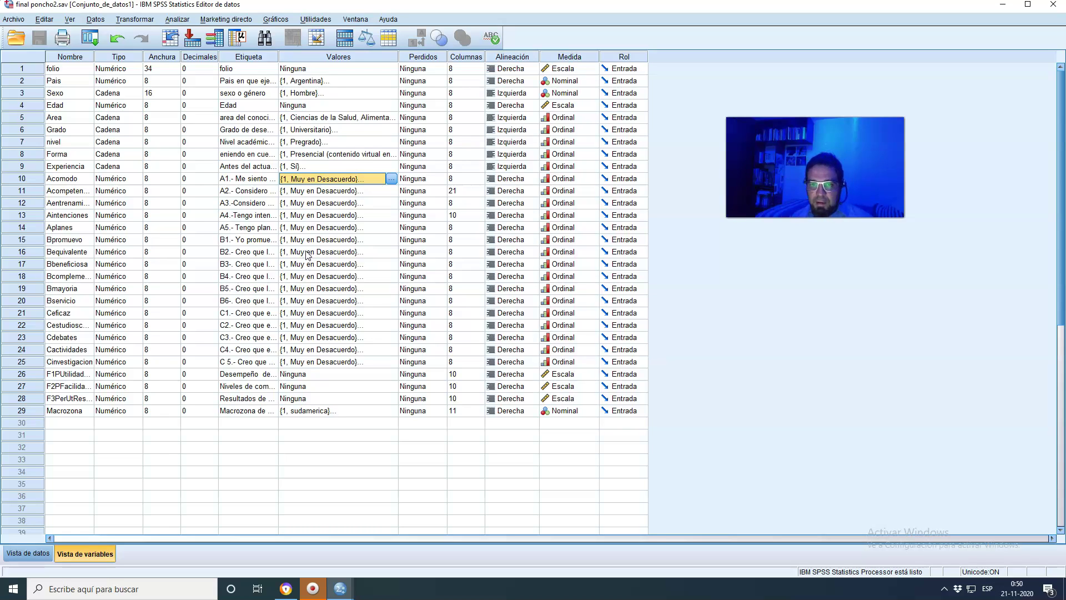
# Step: Start a Compute Variable transformation with ComodidadSUM as the target variable
pyautogui.click(176, 20)
pyautogui.moveTo(141, 22)
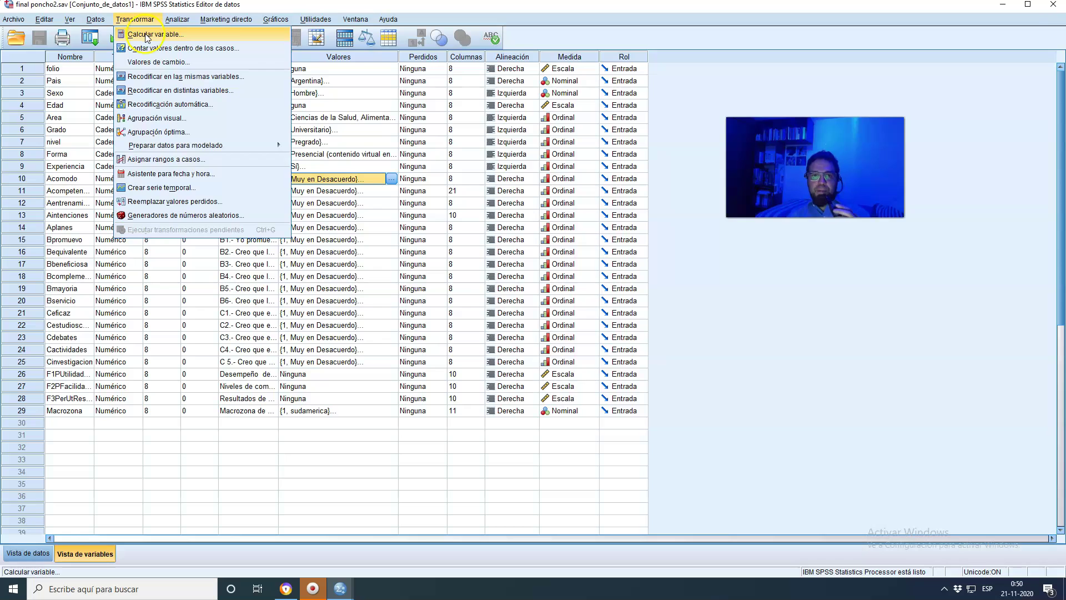
pyautogui.click(147, 36)
pyautogui.click(132, 46)
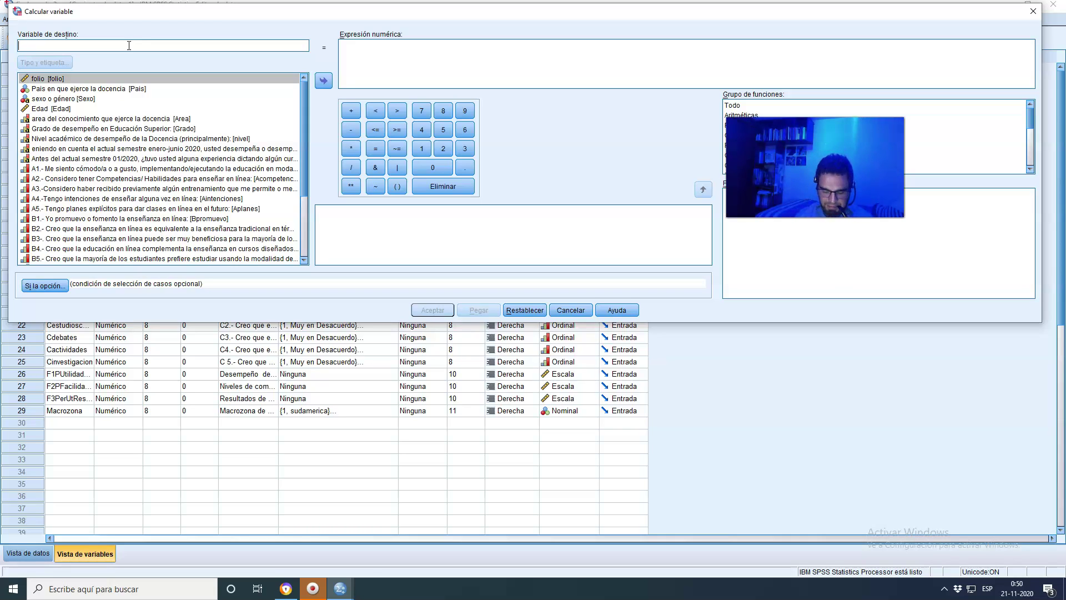
pyautogui.write('Comod')
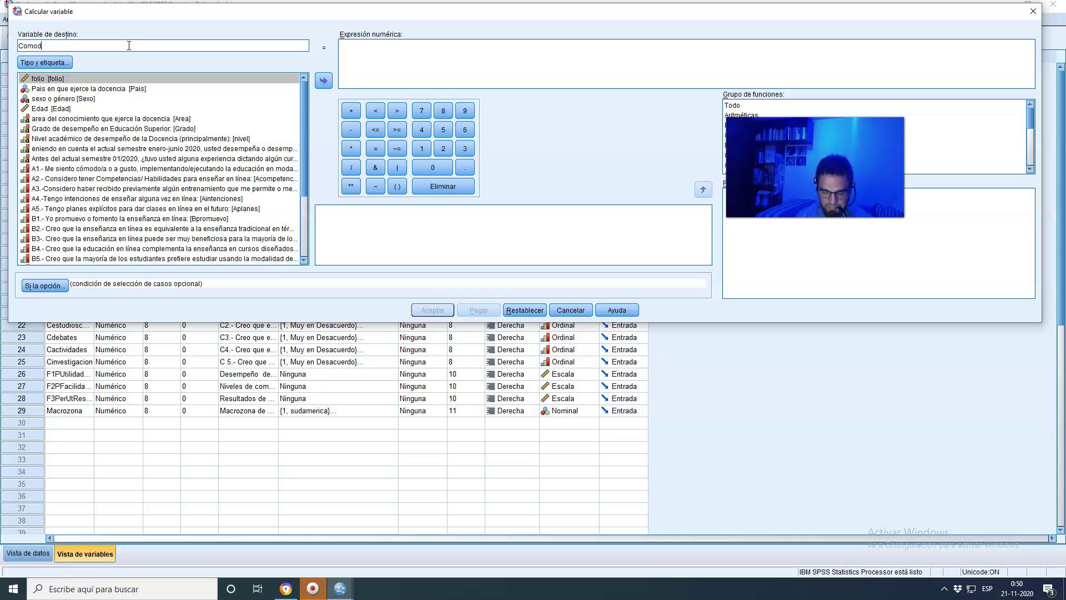
pyautogui.write('idad ')
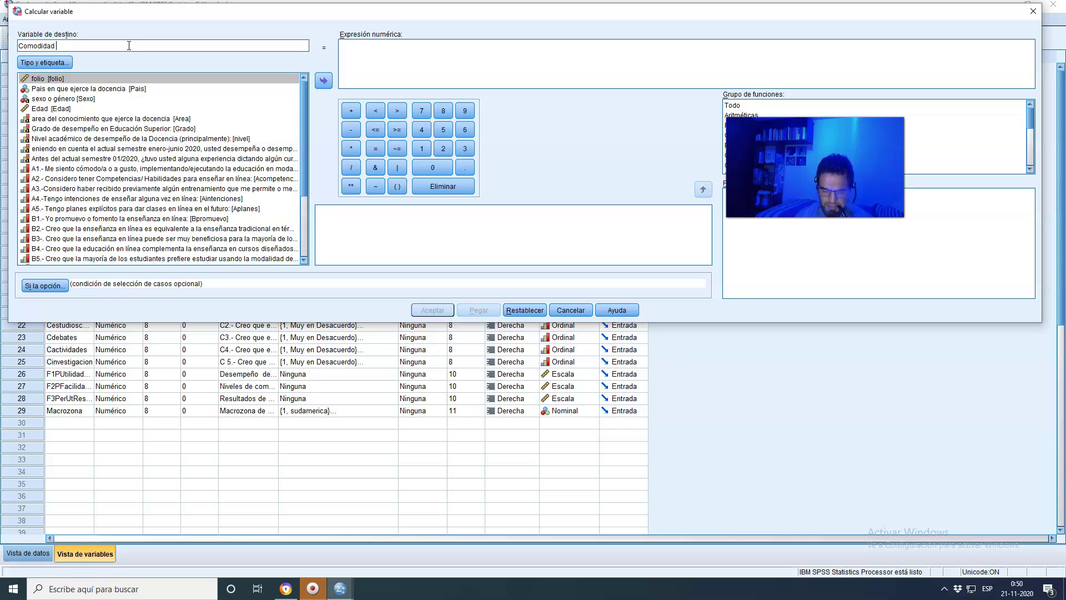
pyautogui.write('SUM')
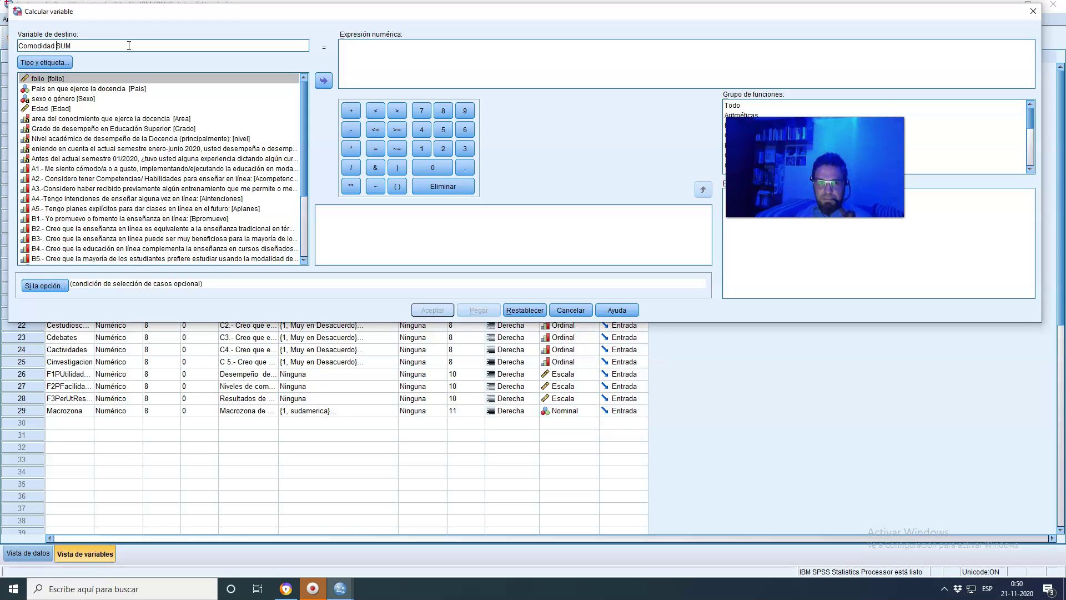
pyautogui.press('BackSpace')
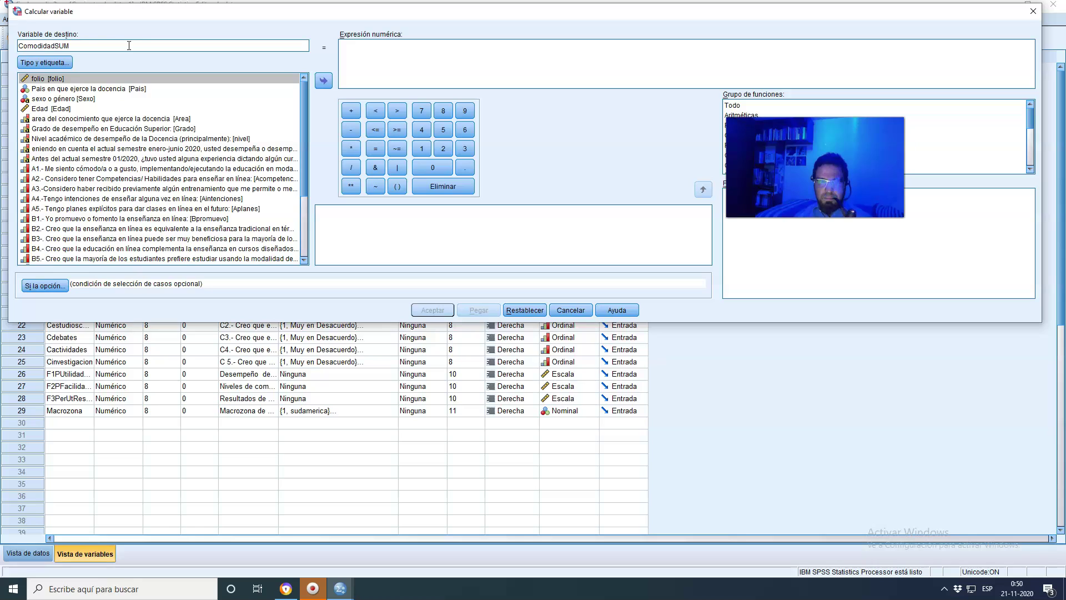
# Step: Give the target variable the label "Comodiidad Sumativo"
pyautogui.click(44, 62)
pyautogui.click(538, 139)
pyautogui.write('Como')
pyautogui.write('d')
pyautogui.write('iida')
pyautogui.write('d S')
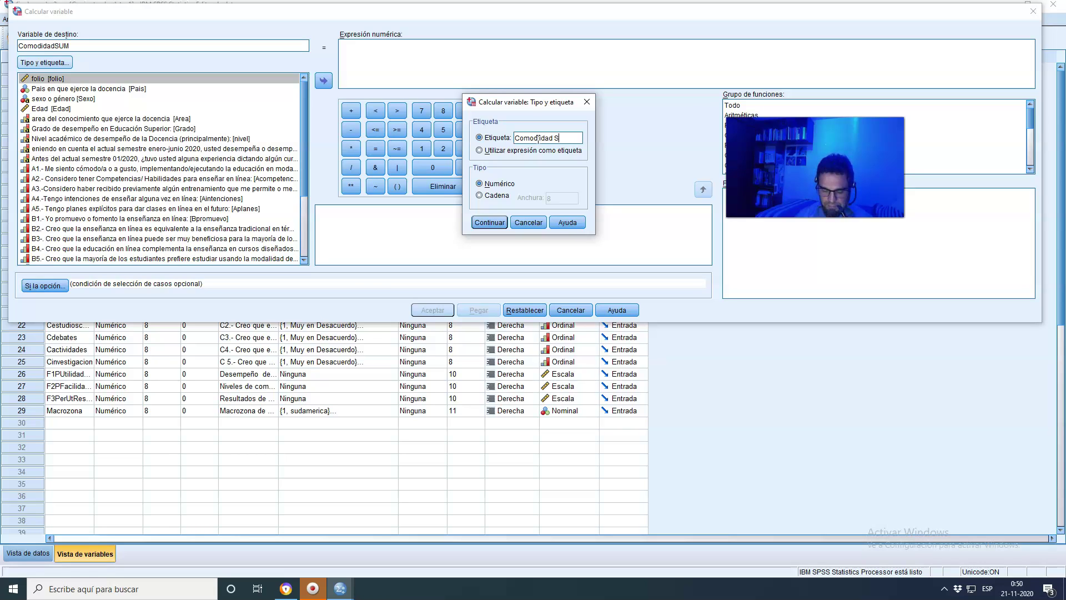
pyautogui.write('umativo')
pyautogui.click(489, 224)
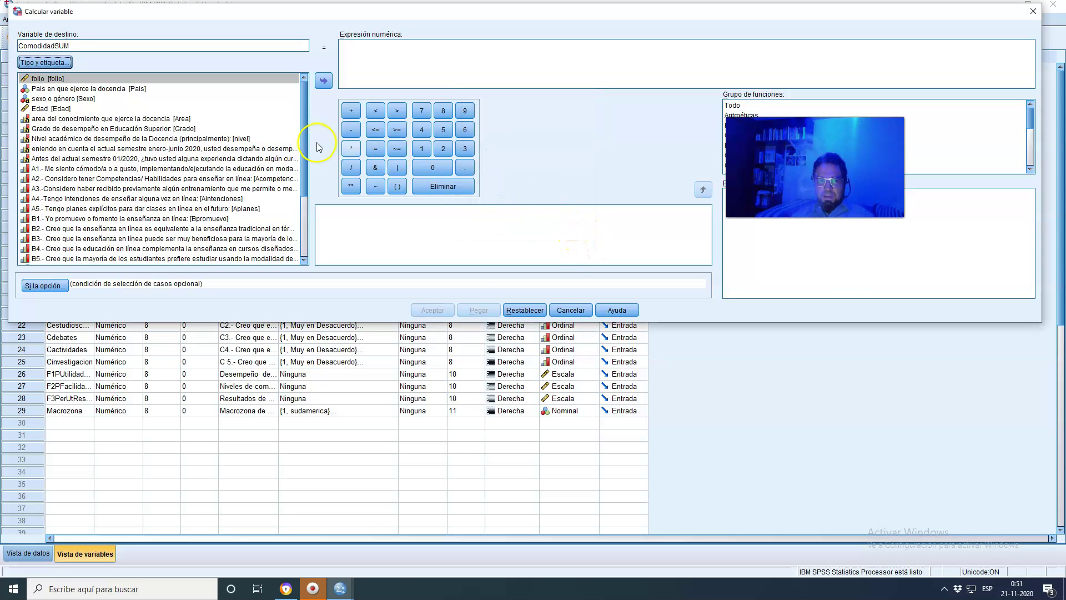
# Step: Build the numeric expression Acomodo+Acompetencias+Aentrenamiento+Aintenciones+Aplanes from items A1 to A5 and compute the variable
pyautogui.click(123, 169)
pyautogui.moveTo(123, 169); pyautogui.dragTo(400, 62)
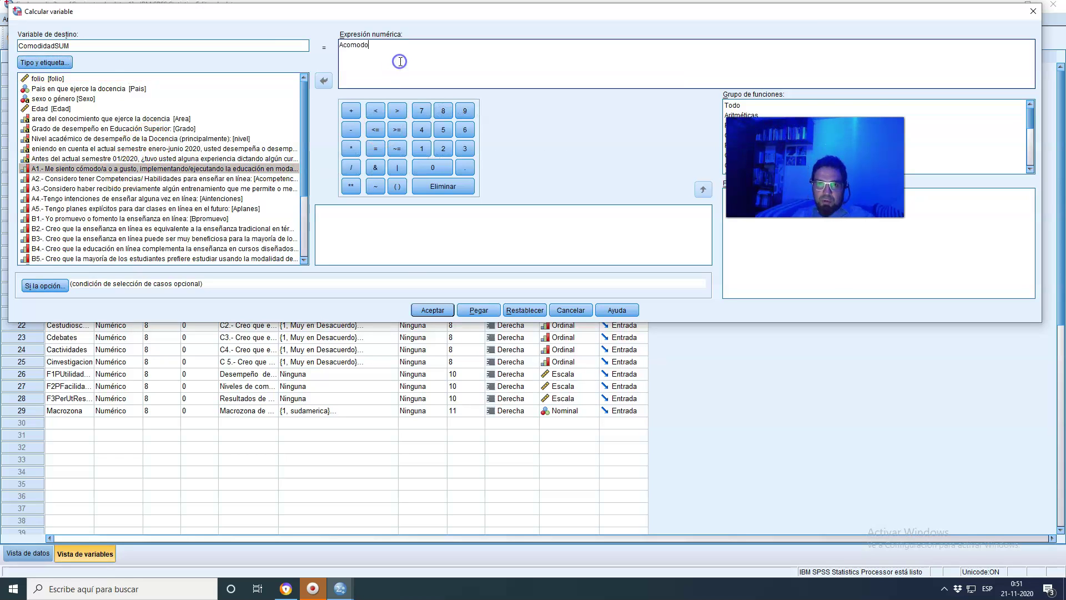
pyautogui.write('+')
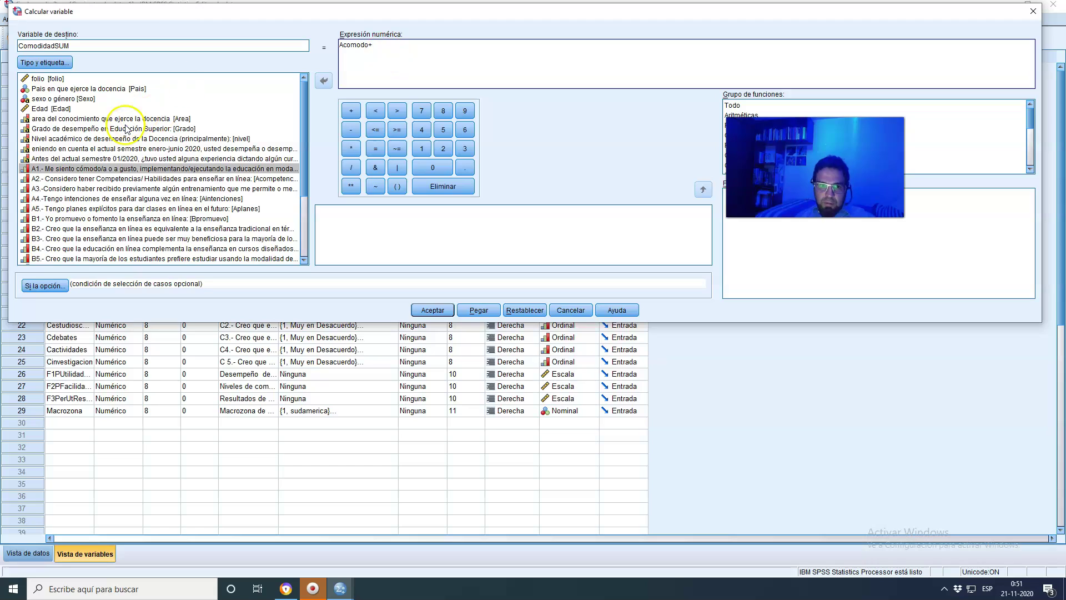
pyautogui.moveTo(127, 178); pyautogui.dragTo(449, 58)
pyautogui.write('+')
pyautogui.click(187, 189)
pyautogui.moveTo(186, 188); pyautogui.dragTo(531, 52)
pyautogui.write('+Aentrenamiento+')
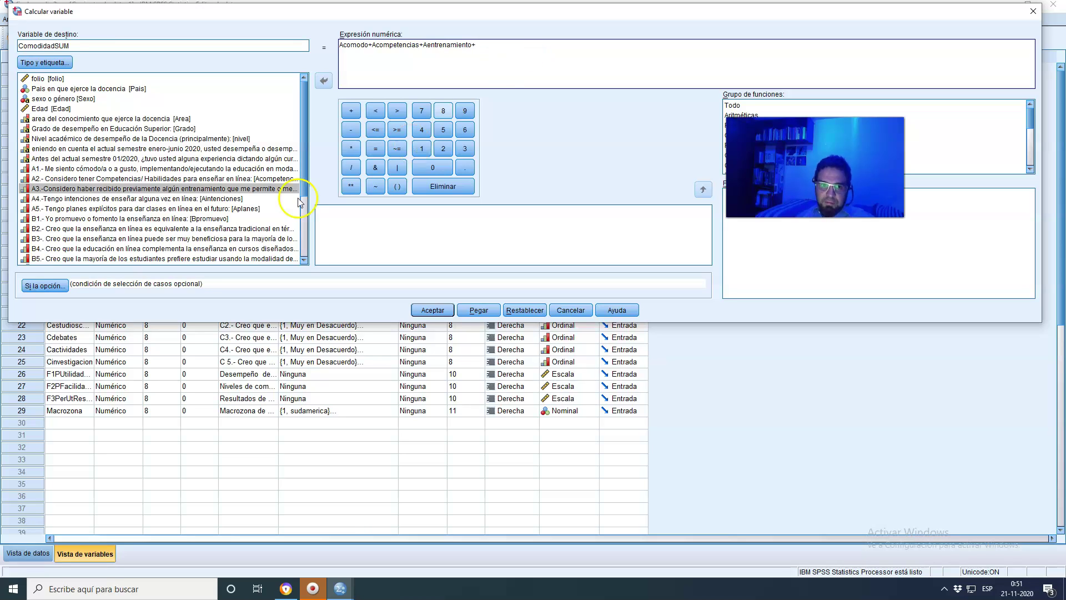
pyautogui.moveTo(183, 198); pyautogui.dragTo(533, 51)
pyautogui.write('+')
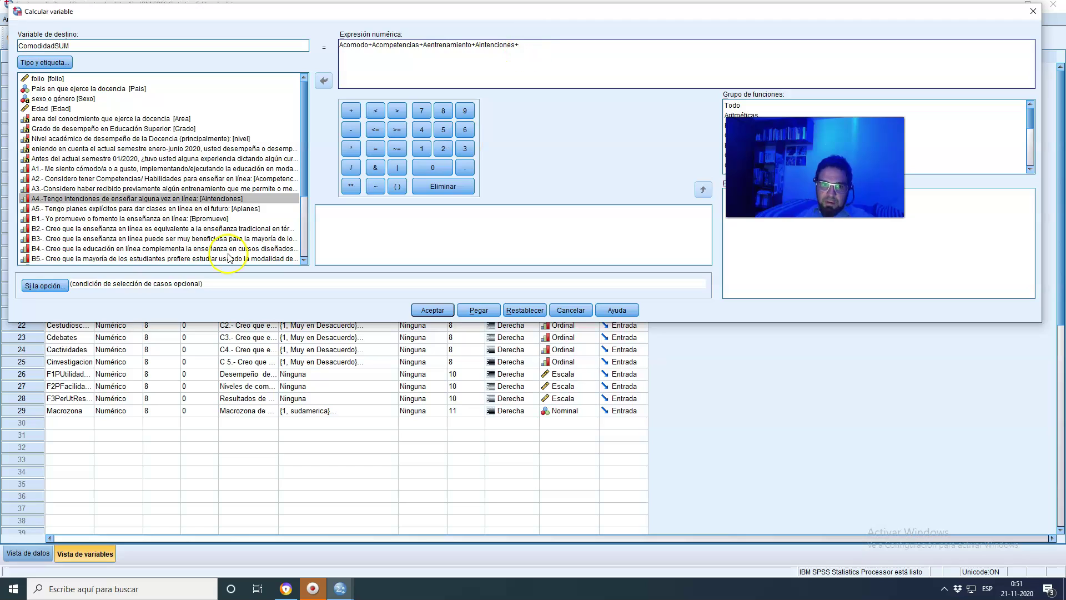
pyautogui.moveTo(72, 210); pyautogui.dragTo(536, 47)
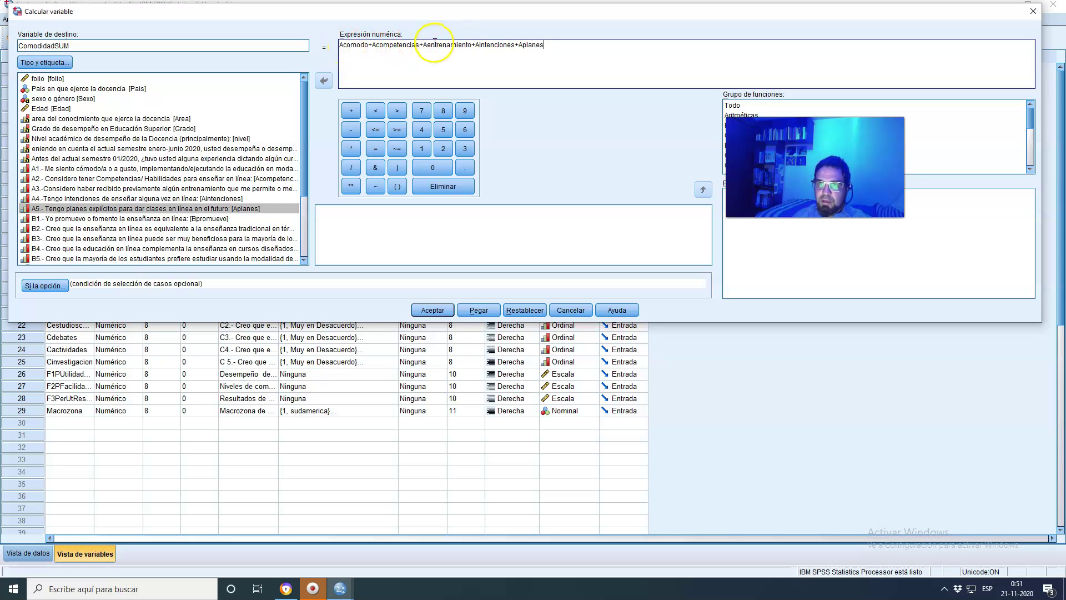
pyautogui.click(434, 309)
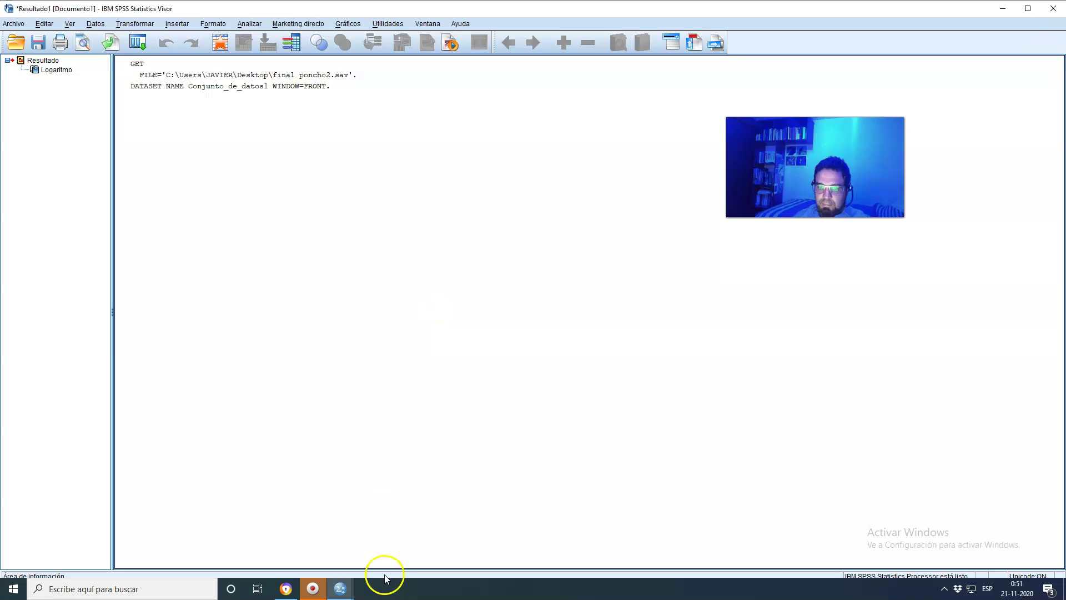
# Step: Return to the data editor and set the new sum variable's measurement level to Escala and its role to Destino
pyautogui.moveTo(340, 591)
pyautogui.click(384, 544)
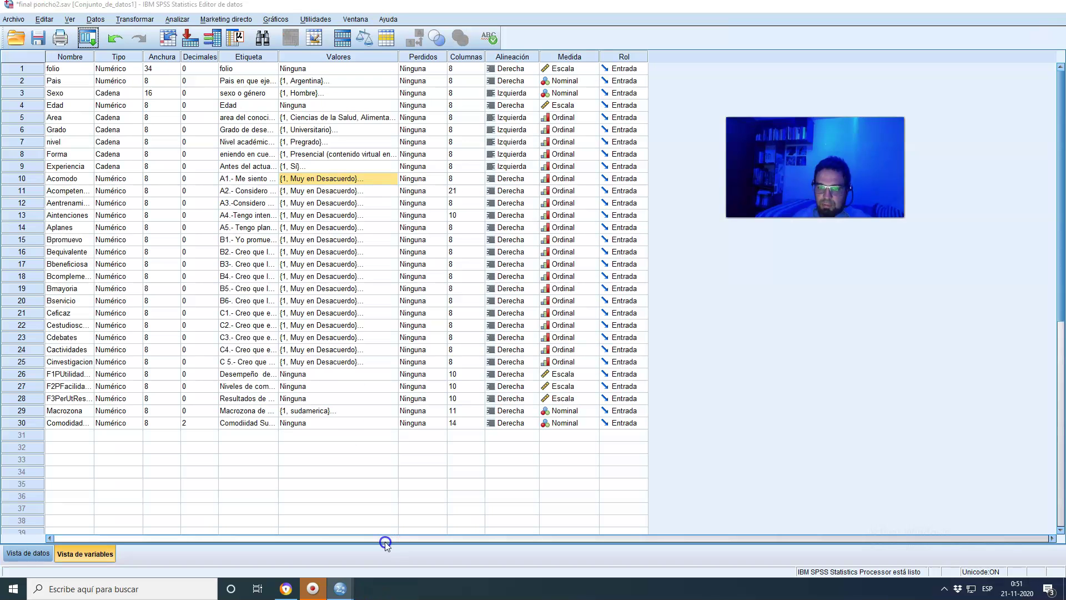
pyautogui.click(113, 425)
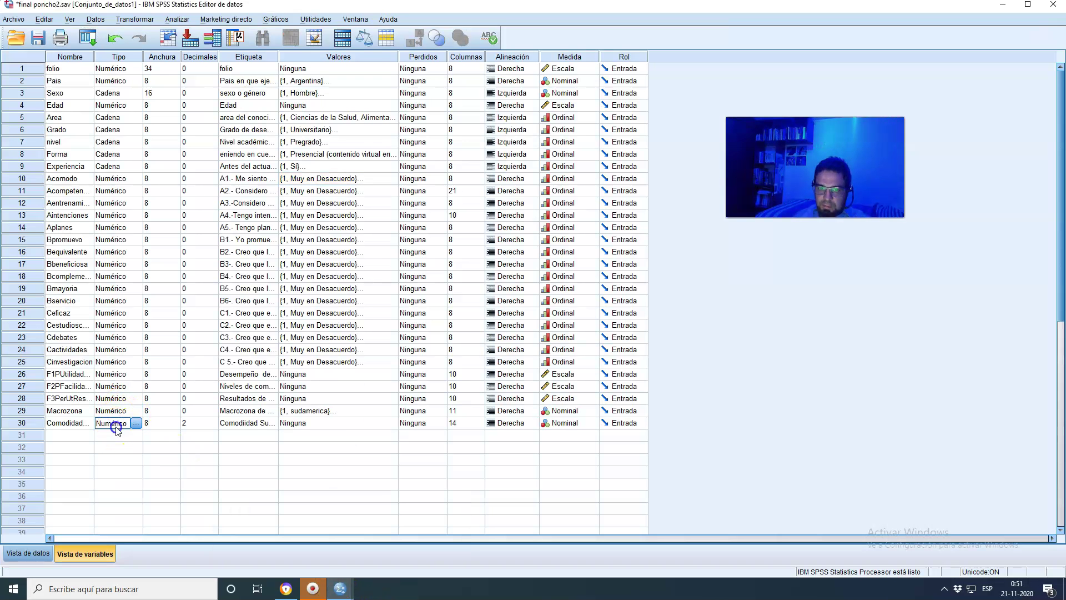
pyautogui.click(571, 424)
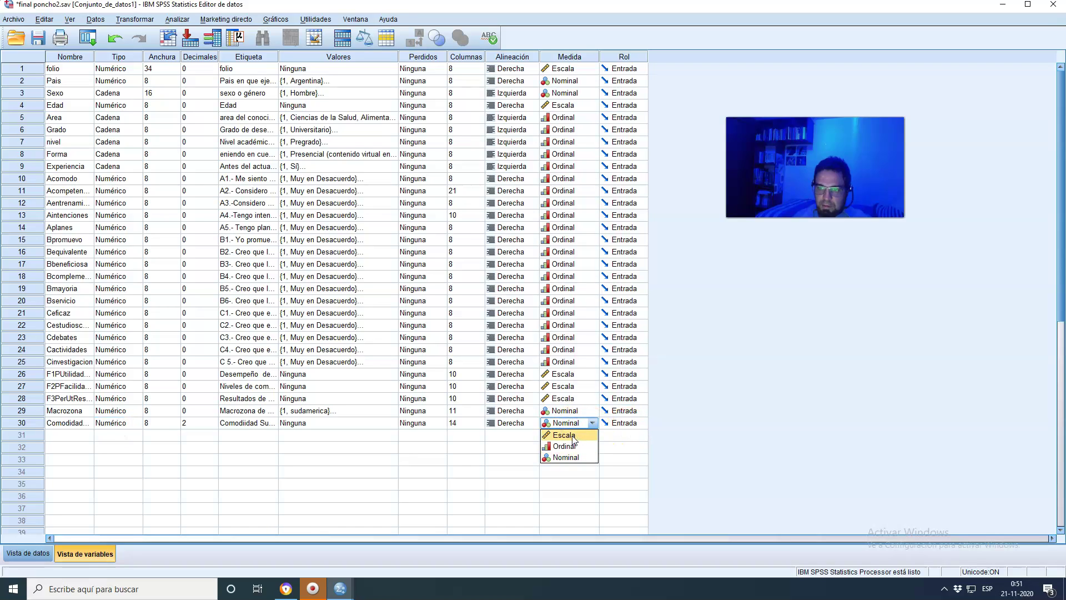
pyautogui.click(572, 437)
pyautogui.click(624, 424)
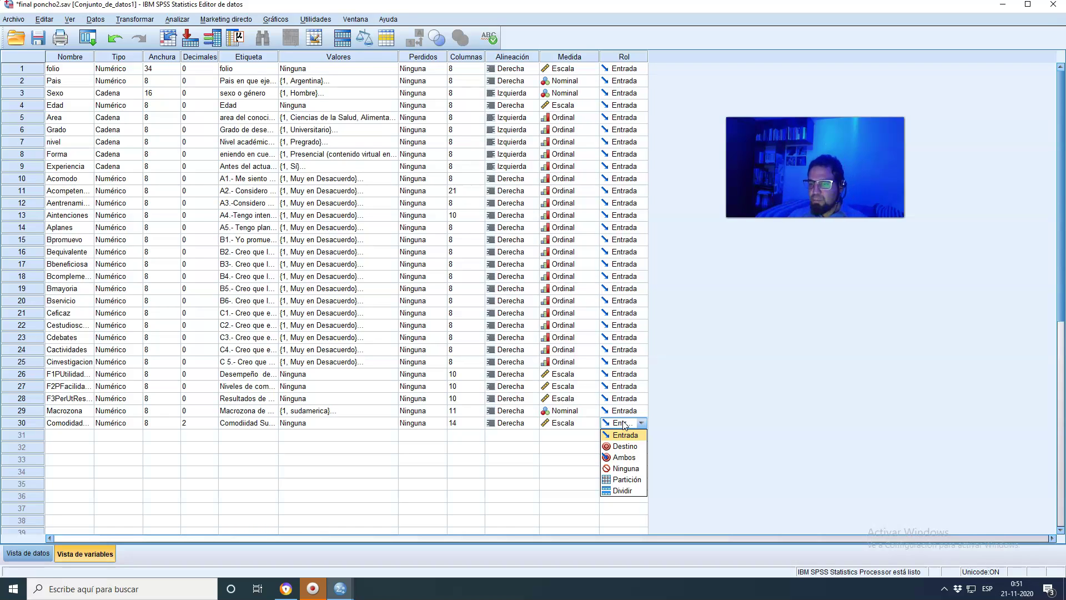
pyautogui.click(617, 447)
pyautogui.click(616, 446)
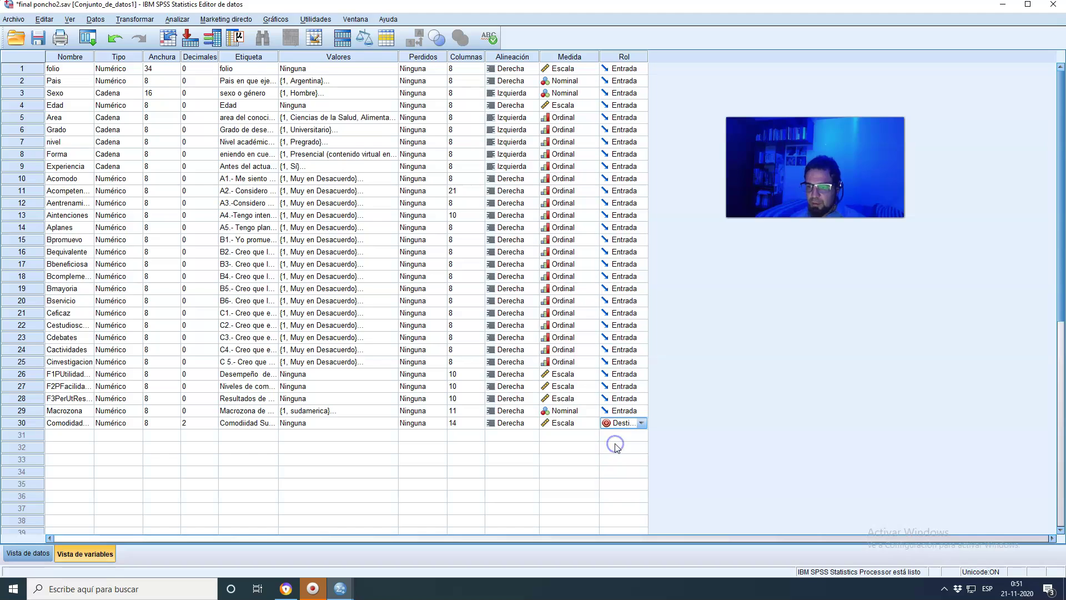
pyautogui.click(305, 422)
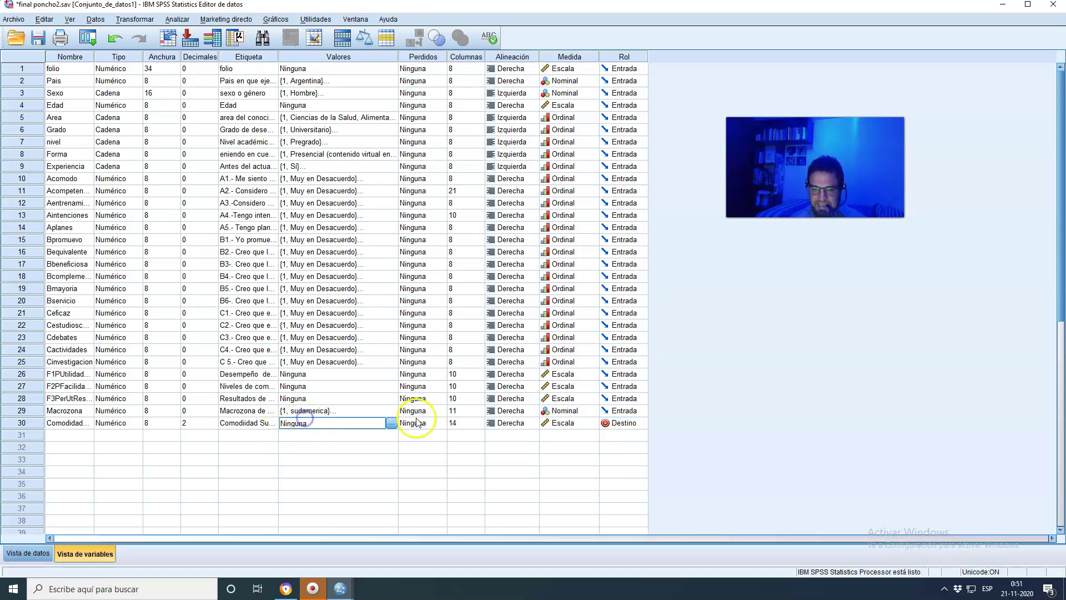
pyautogui.click(367, 436)
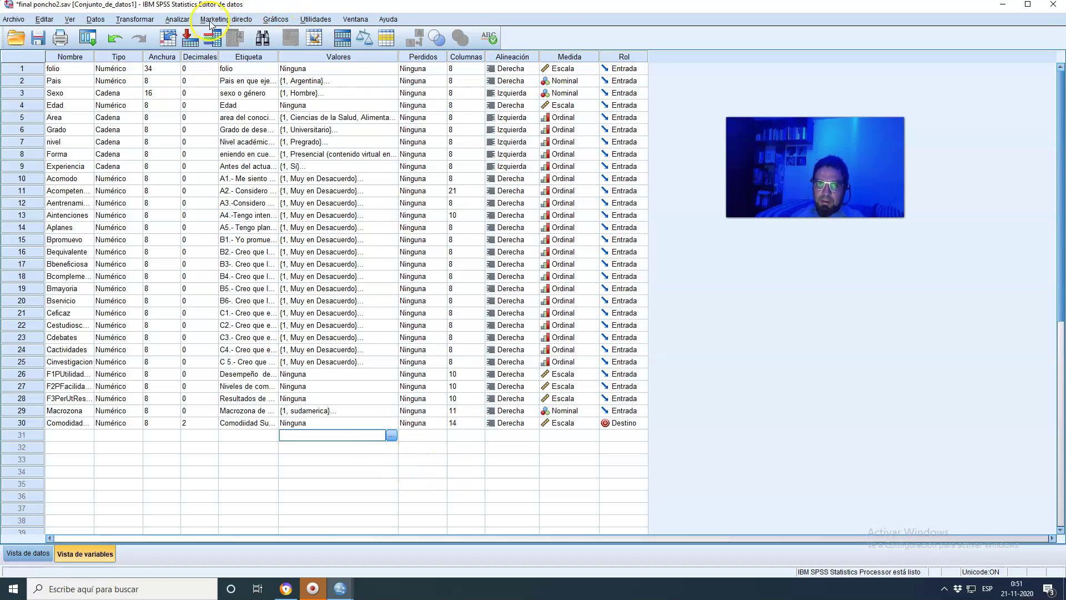
# Step: Run a Frequencies analysis of Comodiidad Sumativo with a bar chart showing frequencies
pyautogui.click(177, 19)
pyautogui.moveTo(208, 54)
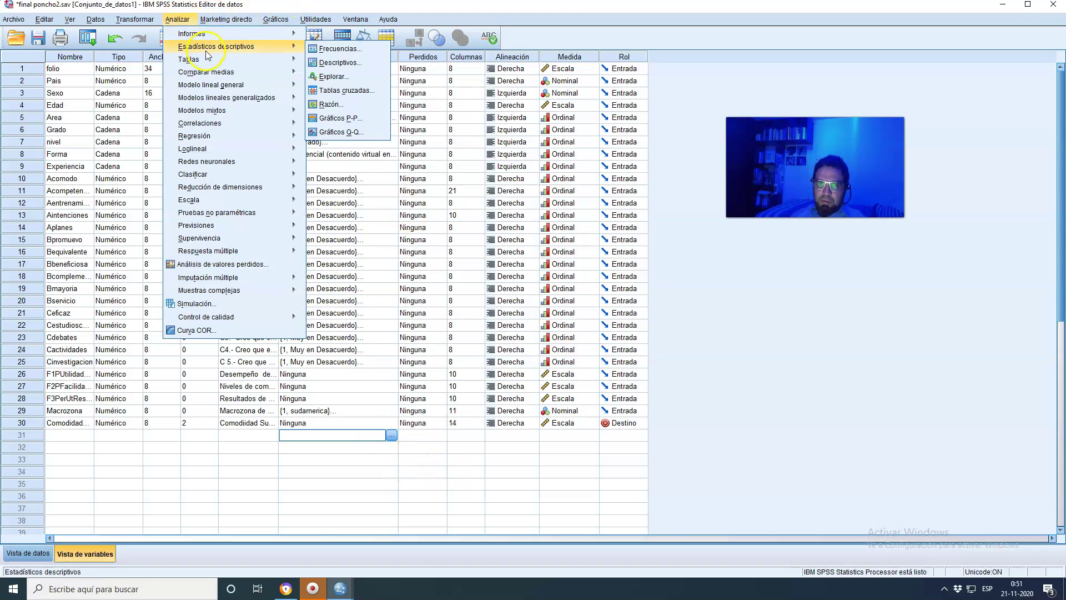
pyautogui.click(337, 49)
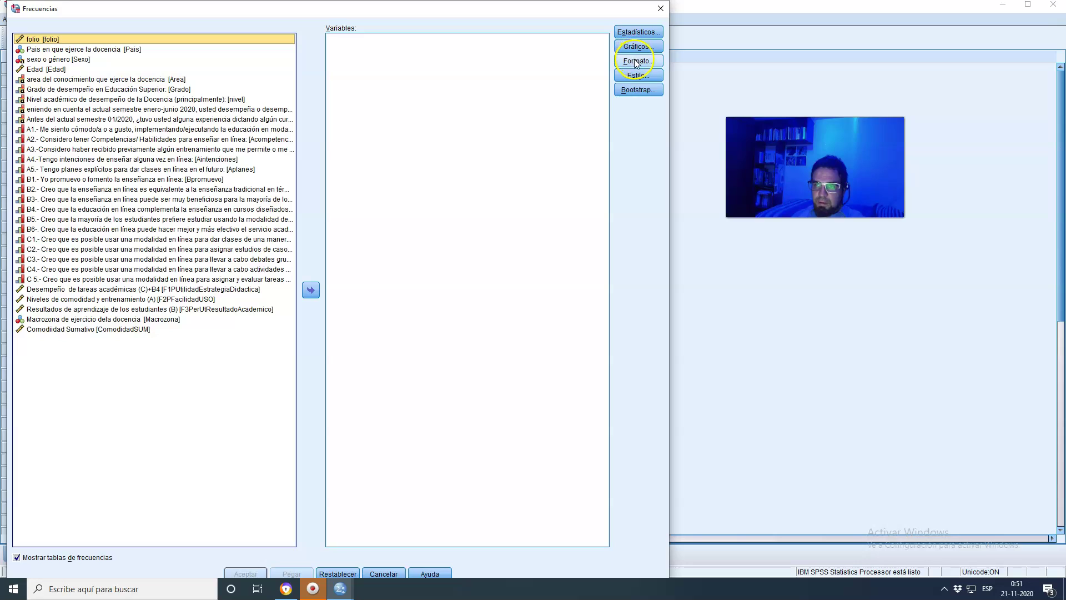
pyautogui.click(632, 48)
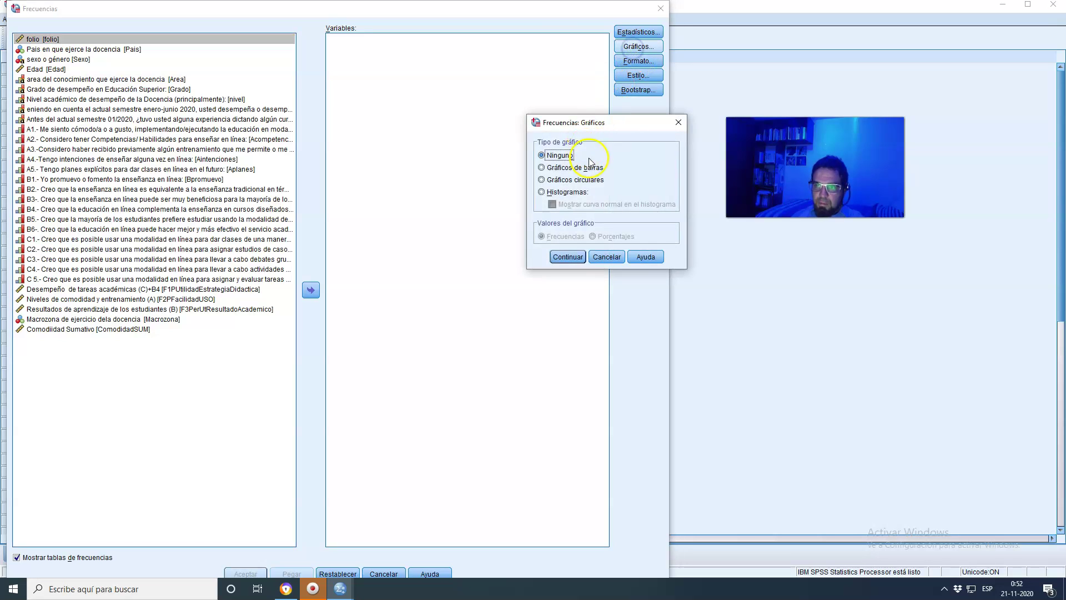
pyautogui.click(587, 179)
pyautogui.click(568, 256)
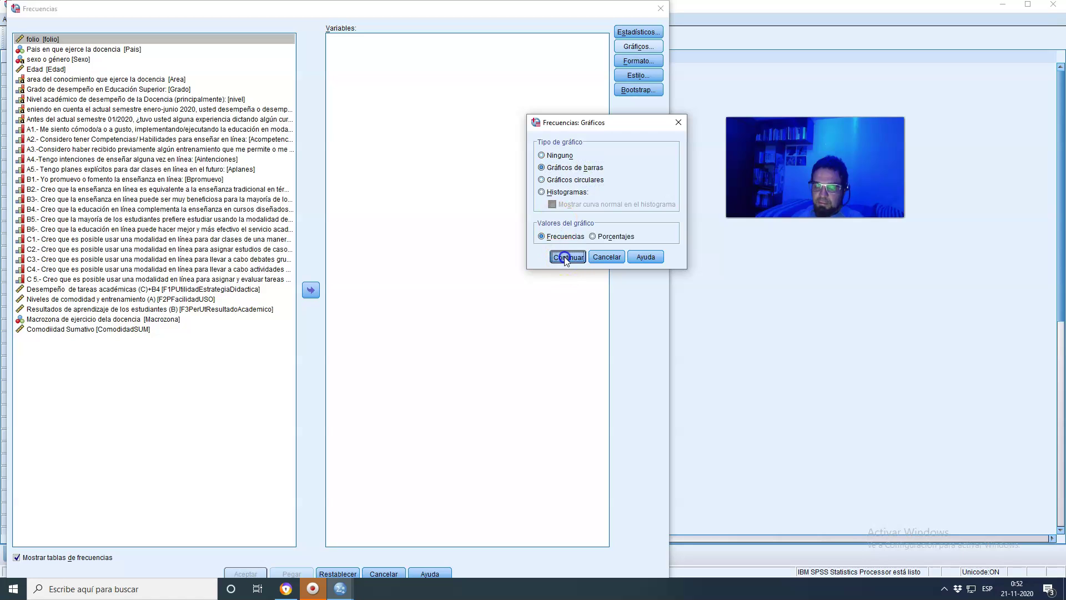
pyautogui.moveTo(96, 329); pyautogui.dragTo(477, 113)
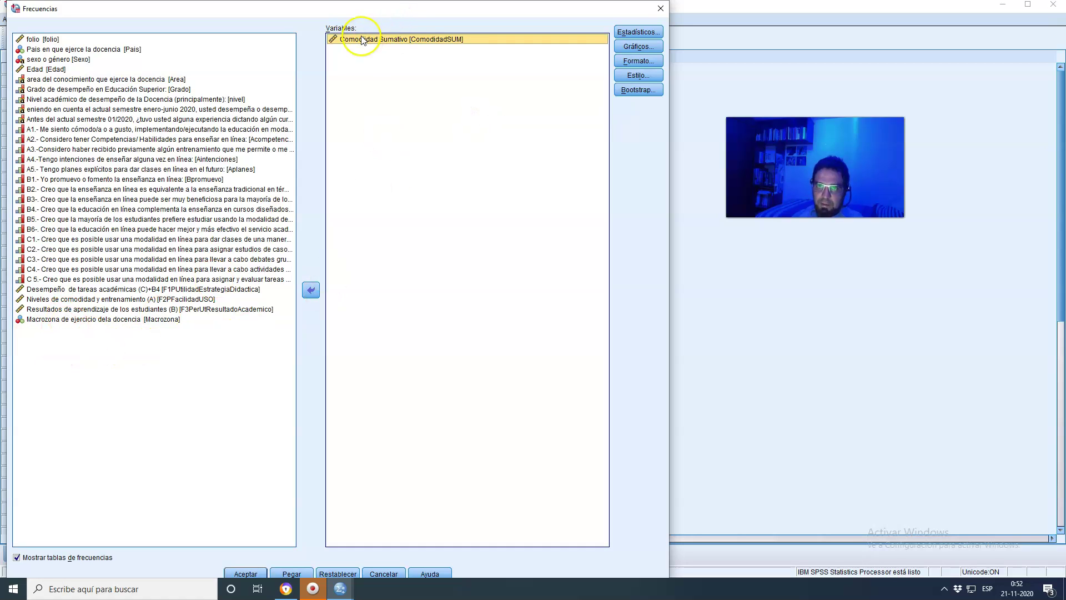
pyautogui.click(242, 573)
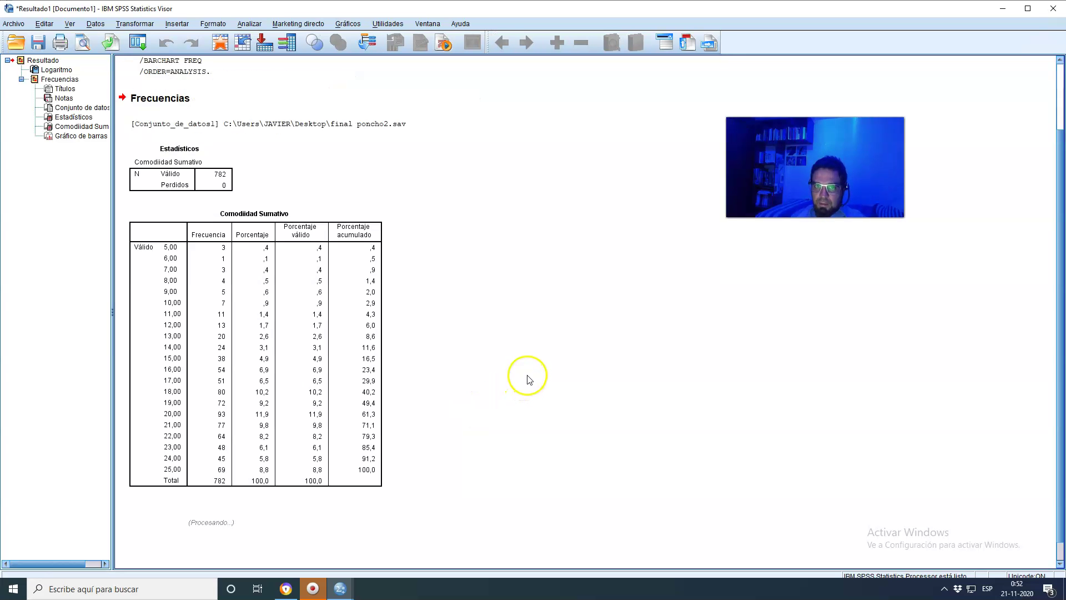
# Step: Examine the frequency table and the bar chart of Comodiidad Sumativo in the output
pyautogui.click(156, 198)
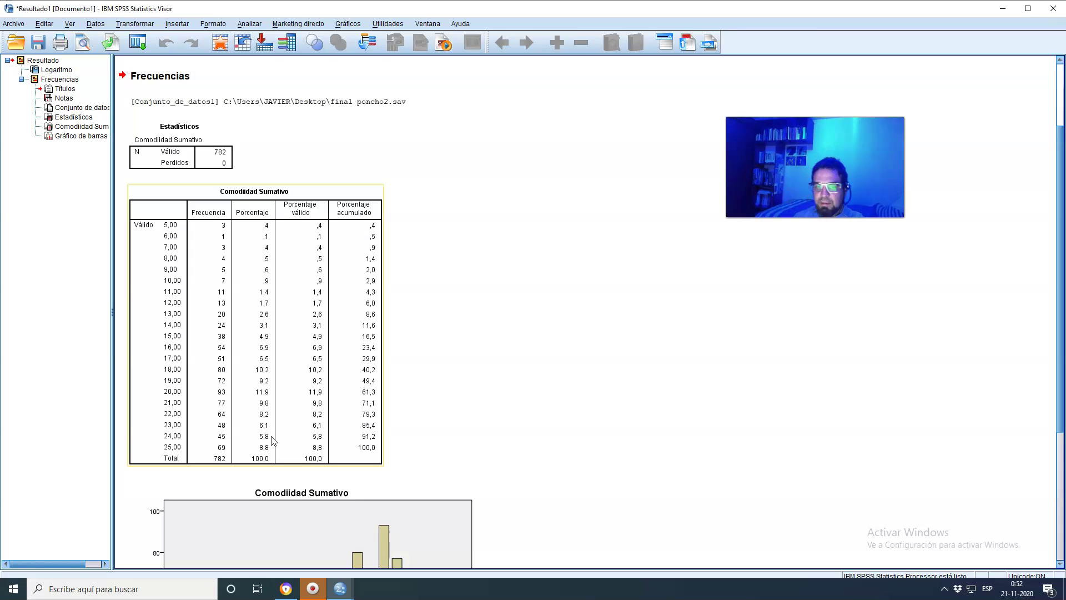
pyautogui.scroll(-5, 328, 294)
pyautogui.click(440, 295)
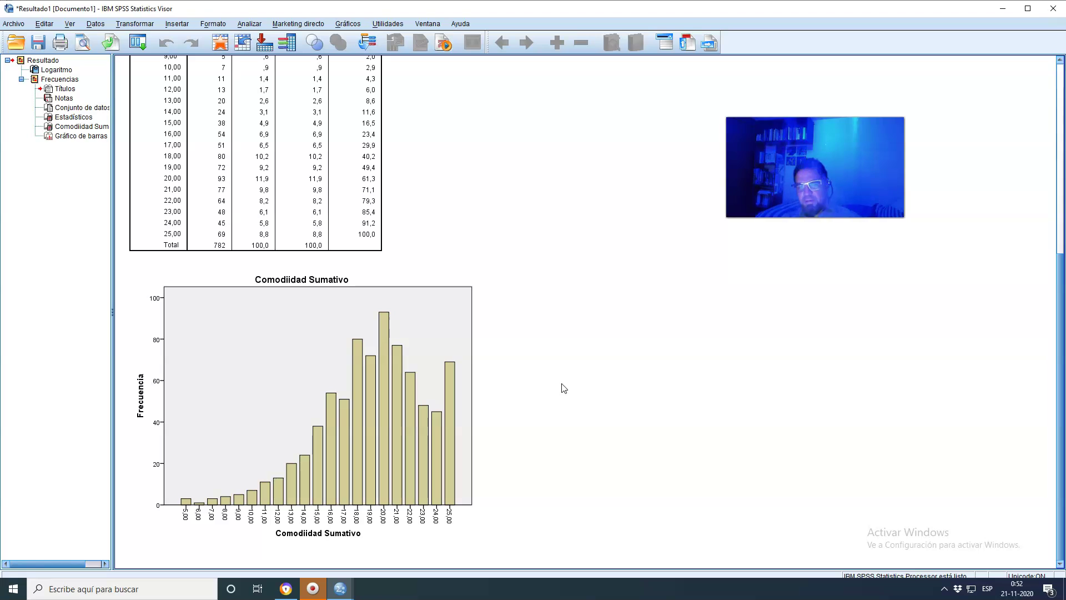
pyautogui.click(444, 277)
pyautogui.click(404, 269)
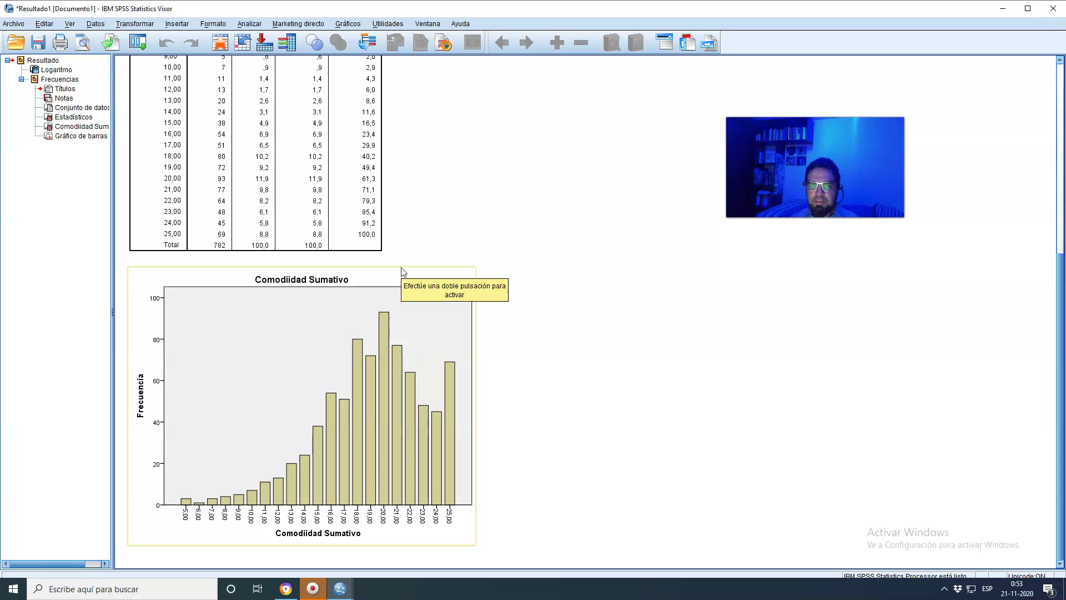
pyautogui.click(249, 24)
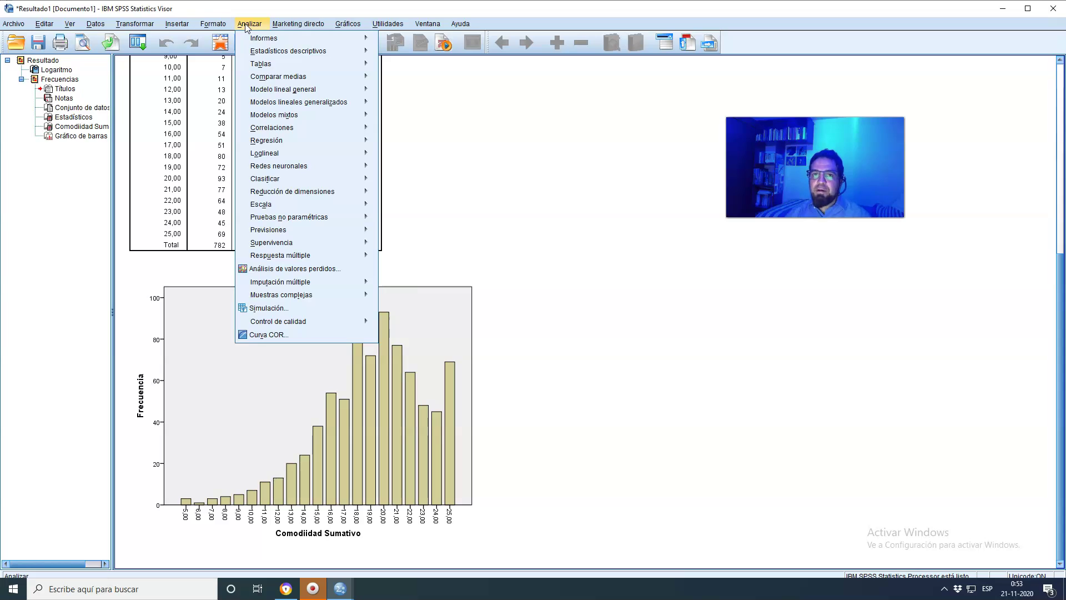
pyautogui.moveTo(262, 54)
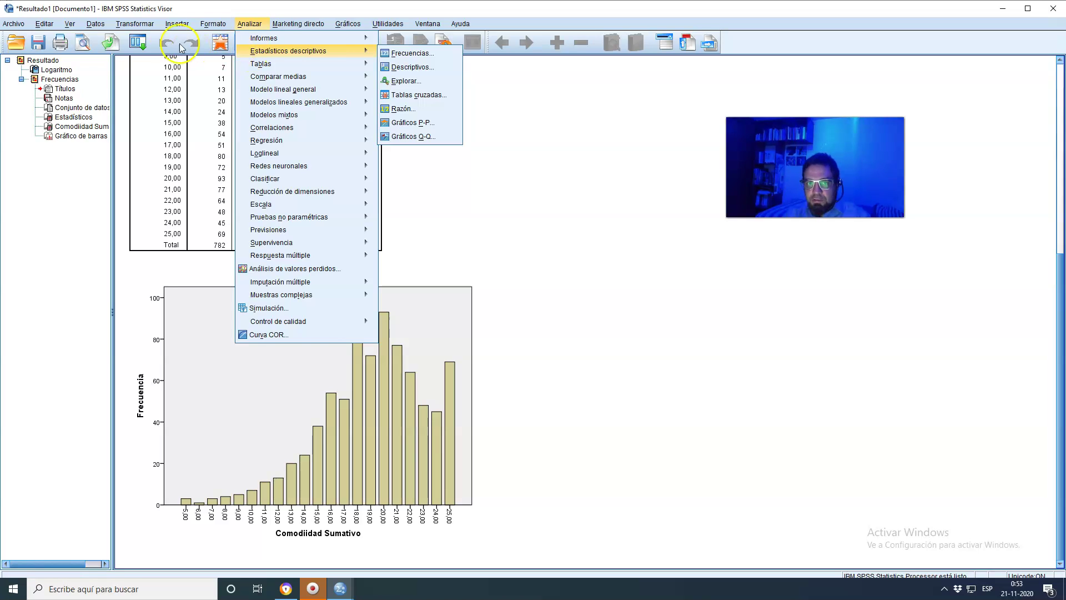
pyautogui.click(148, 25)
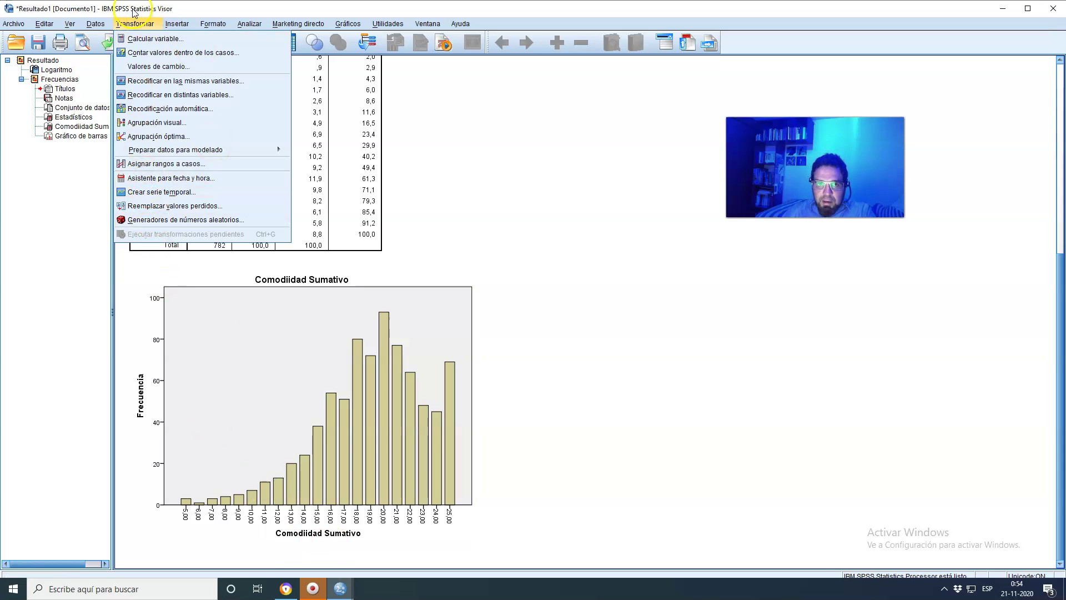
pyautogui.click(96, 25)
# Step: Start a visual binning (Agrupación visual) with Comodiidad Sumativo as the variable to group
pyautogui.click(144, 29)
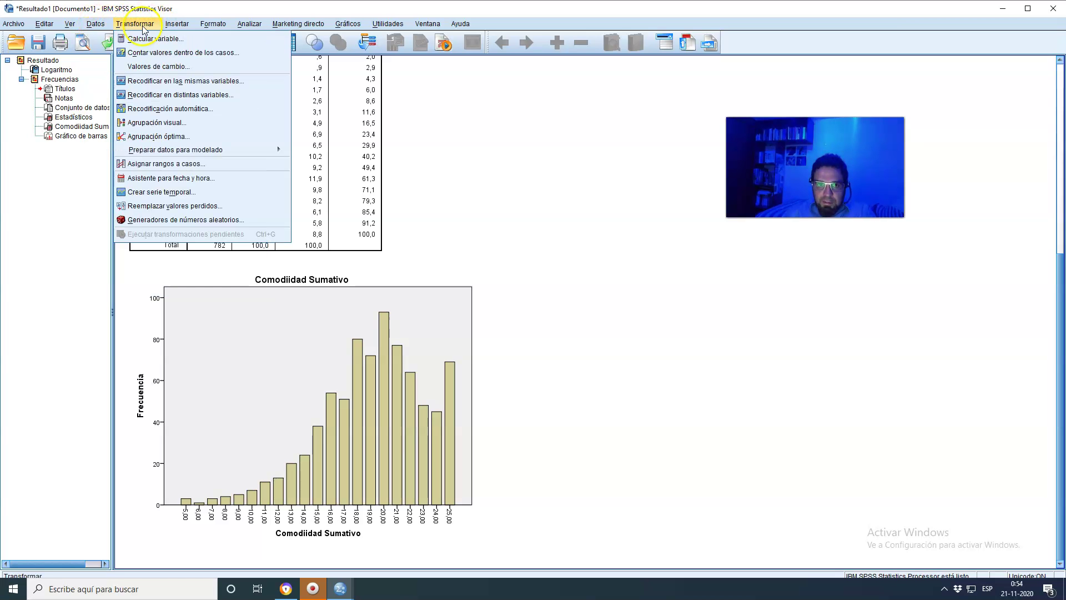
pyautogui.click(179, 127)
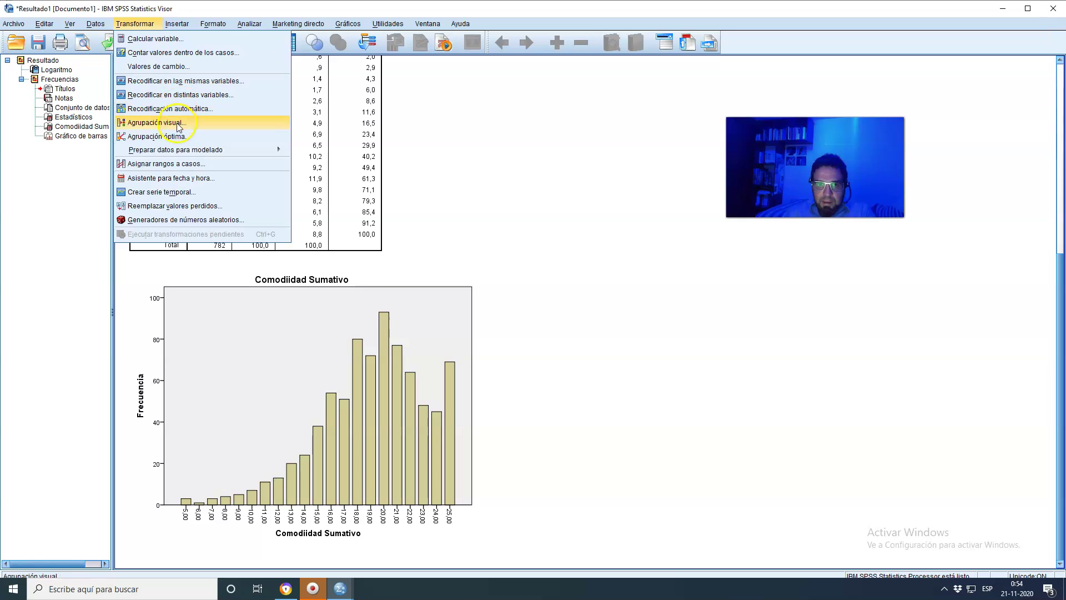
pyautogui.click(179, 126)
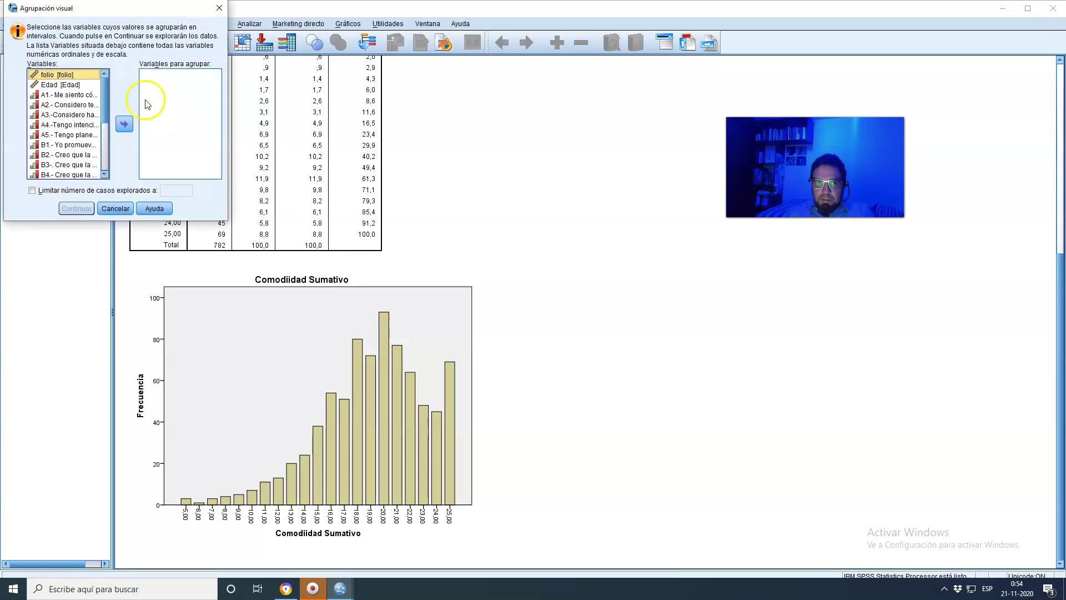
pyautogui.moveTo(107, 90); pyautogui.dragTo(104, 161)
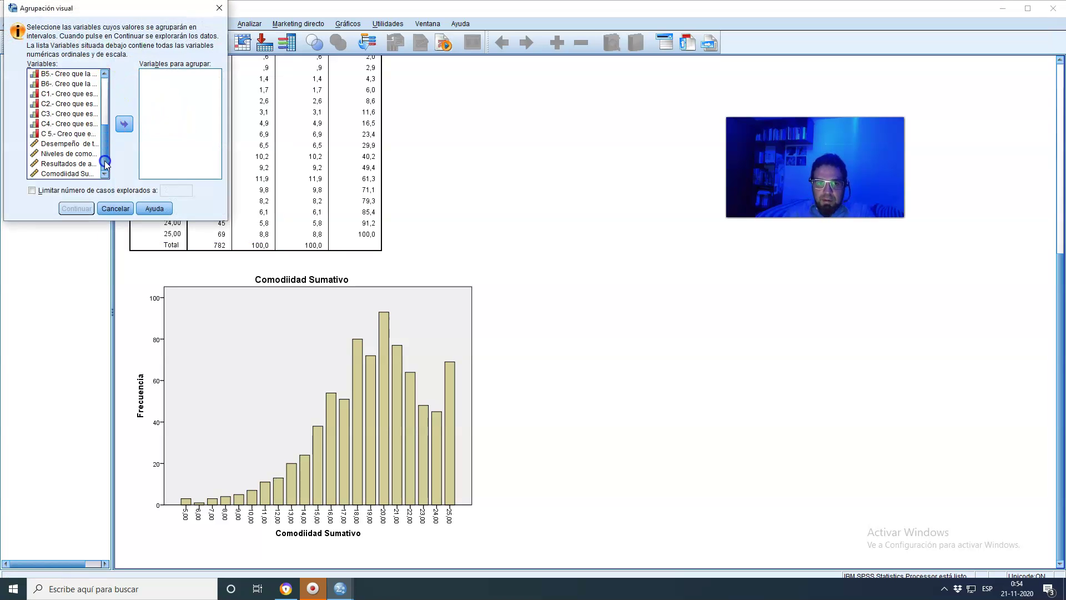
pyautogui.click(71, 174)
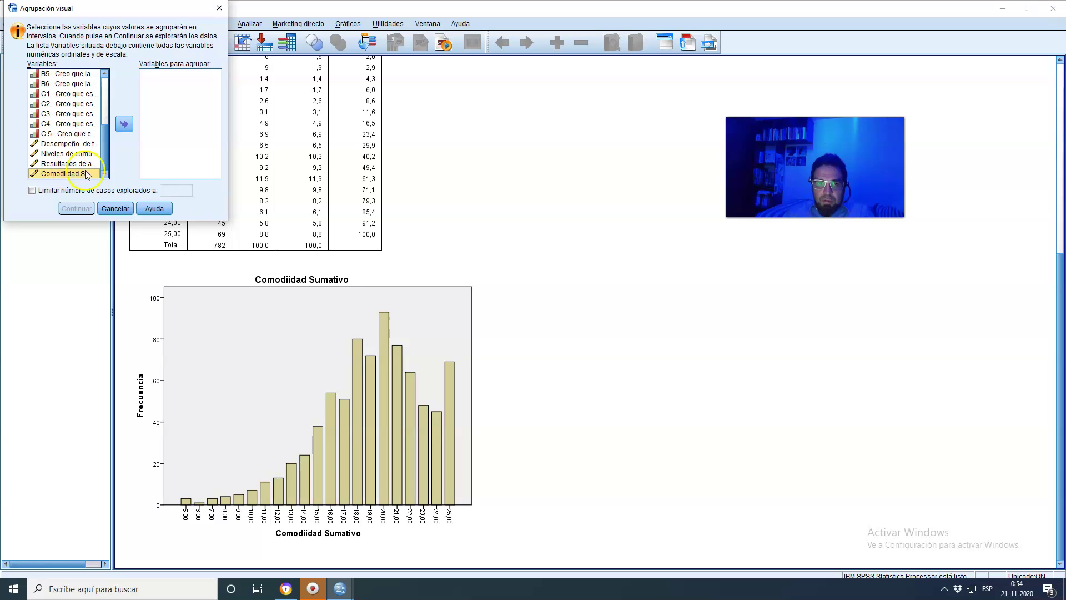
pyautogui.click(125, 123)
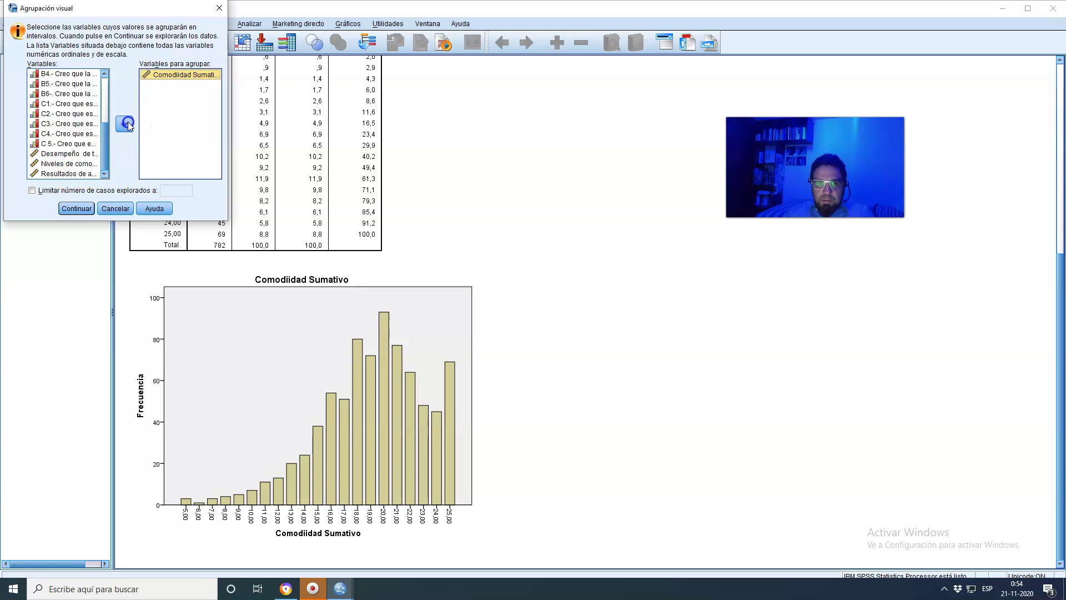
pyautogui.click(80, 209)
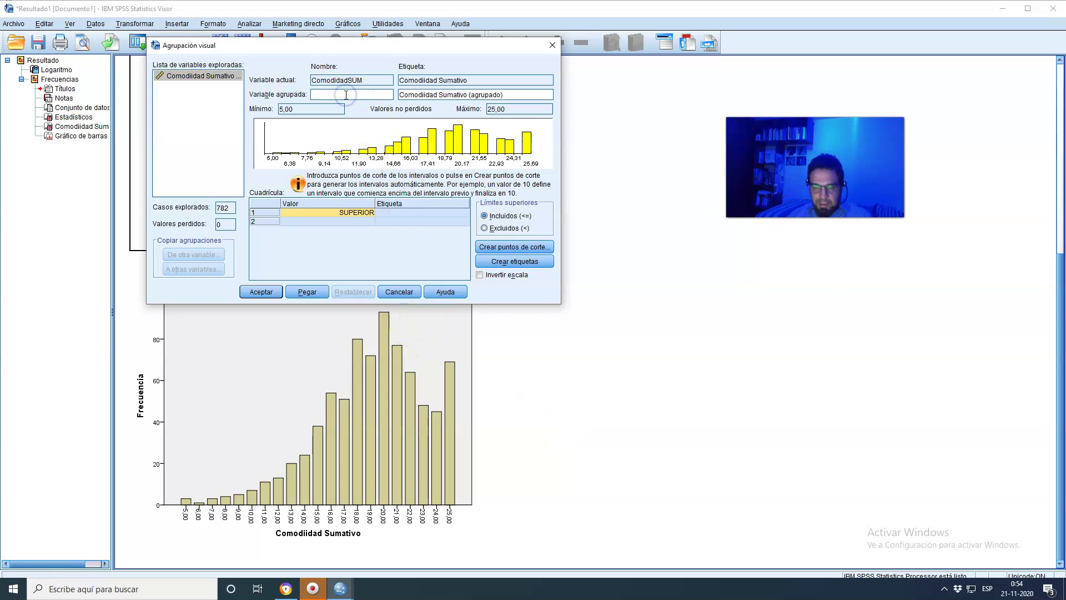
# Step: Name the grouped variable ComodidadSUMTERCIL
pyautogui.write('Comod')
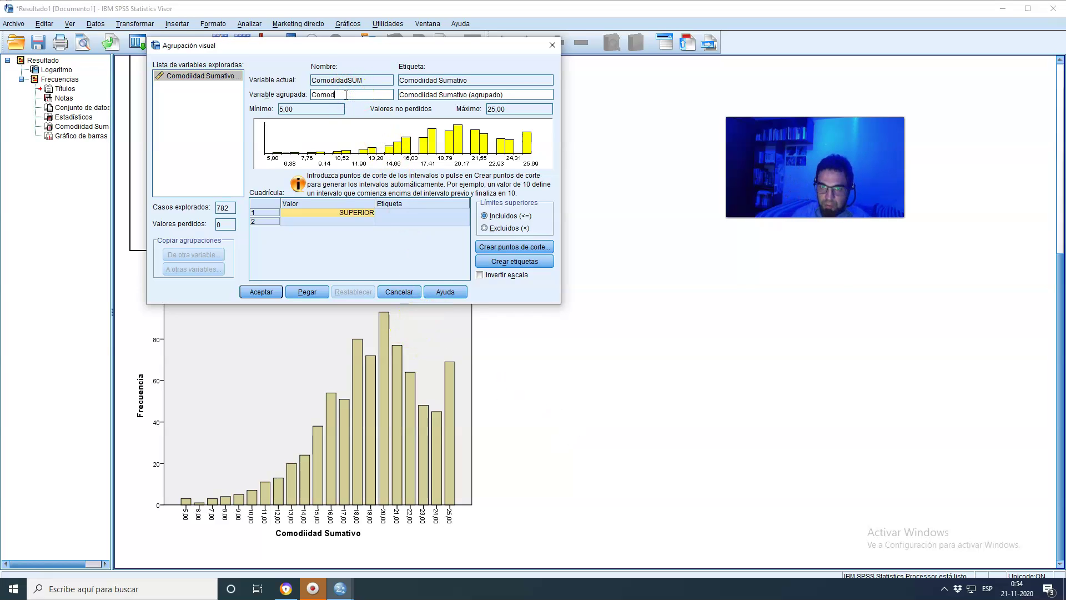
pyautogui.write('idadSUM')
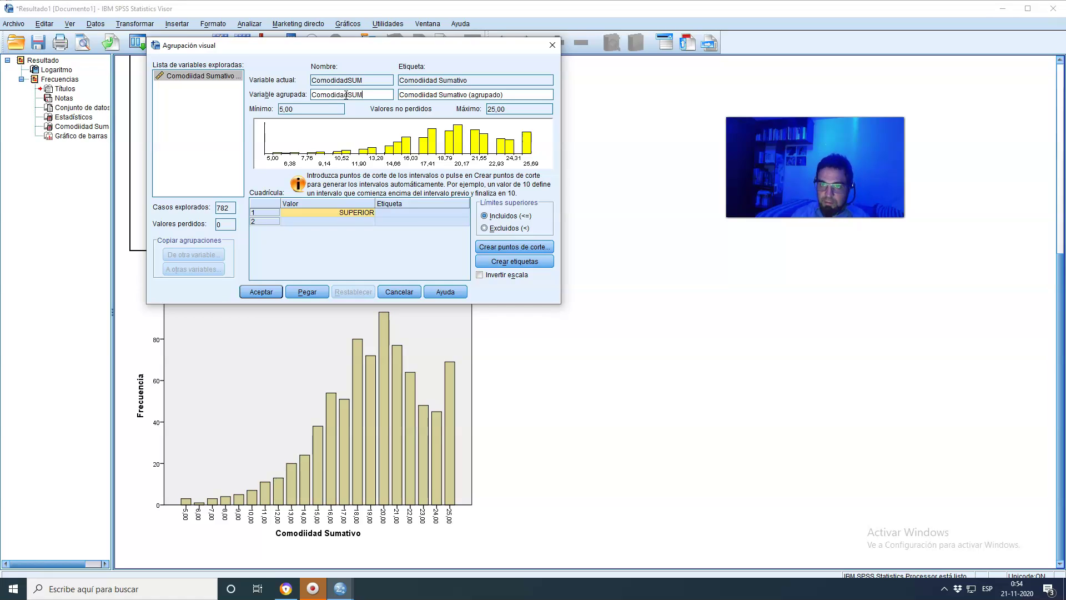
pyautogui.write('TERCIL')
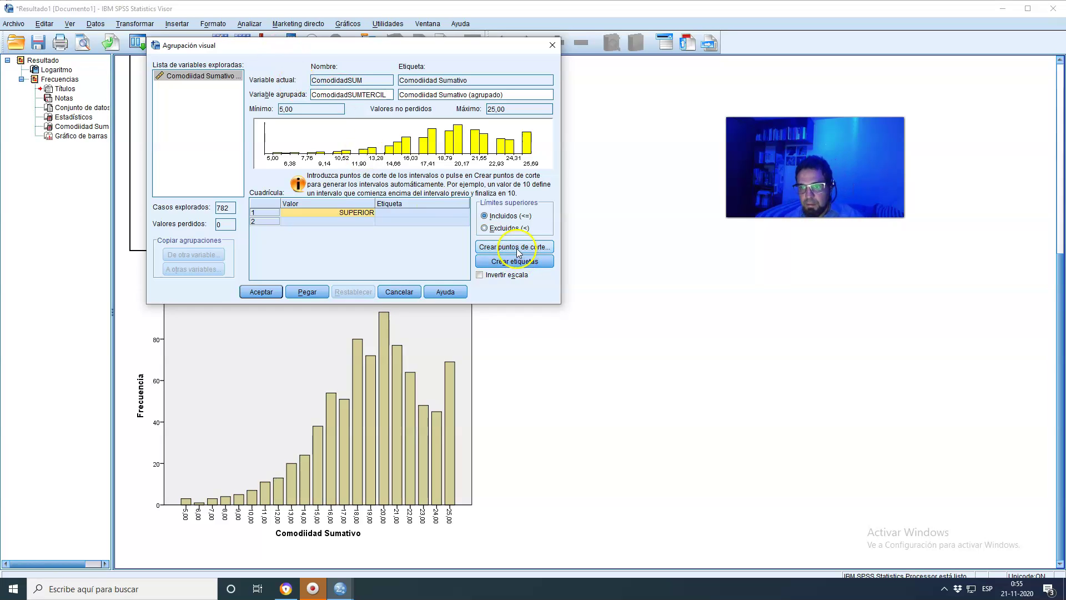
# Step: Generate 2 cut points from equal percentiles based on the scanned cases and create the grouped variable
pyautogui.click(521, 265)
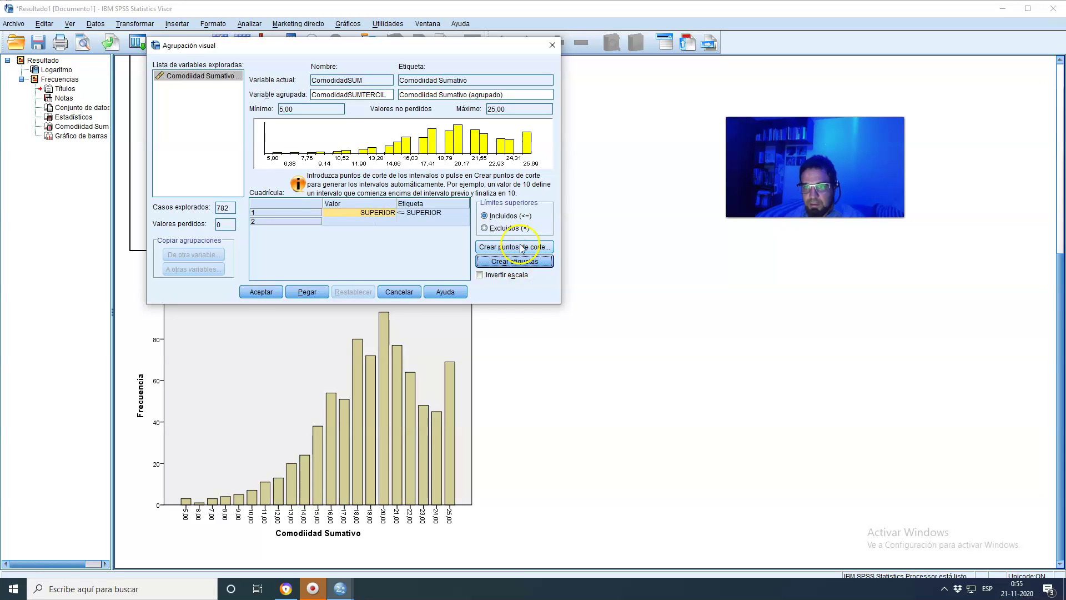
pyautogui.click(522, 248)
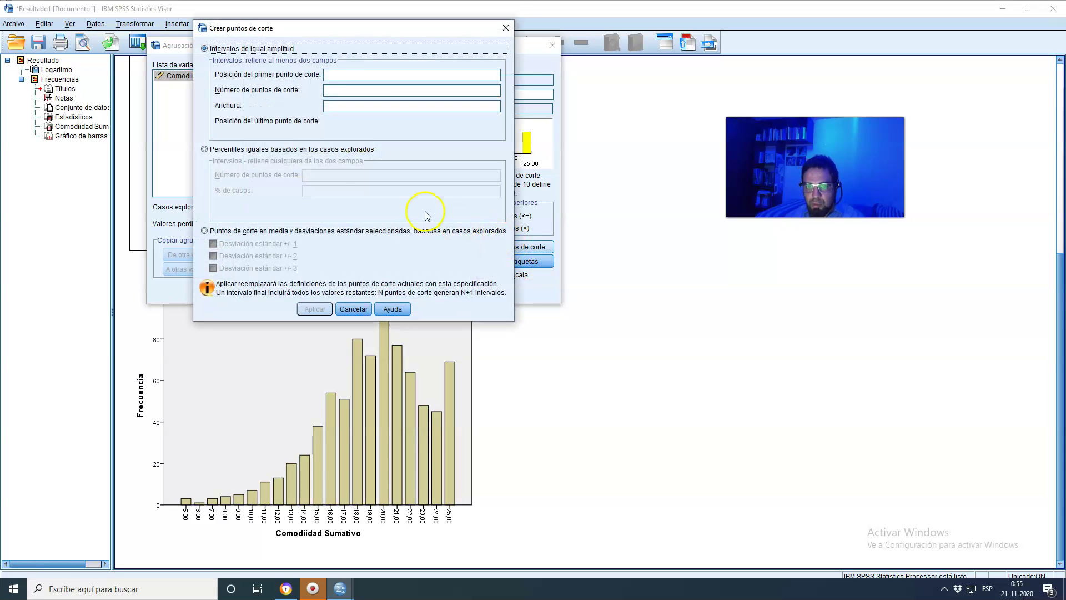
pyautogui.click(311, 150)
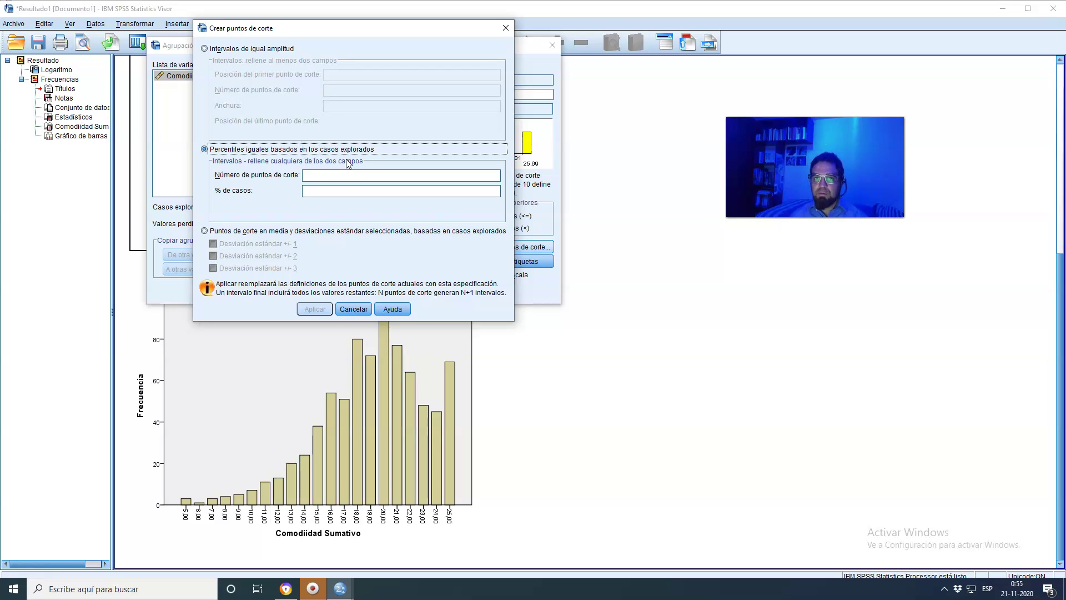
pyautogui.click(340, 174)
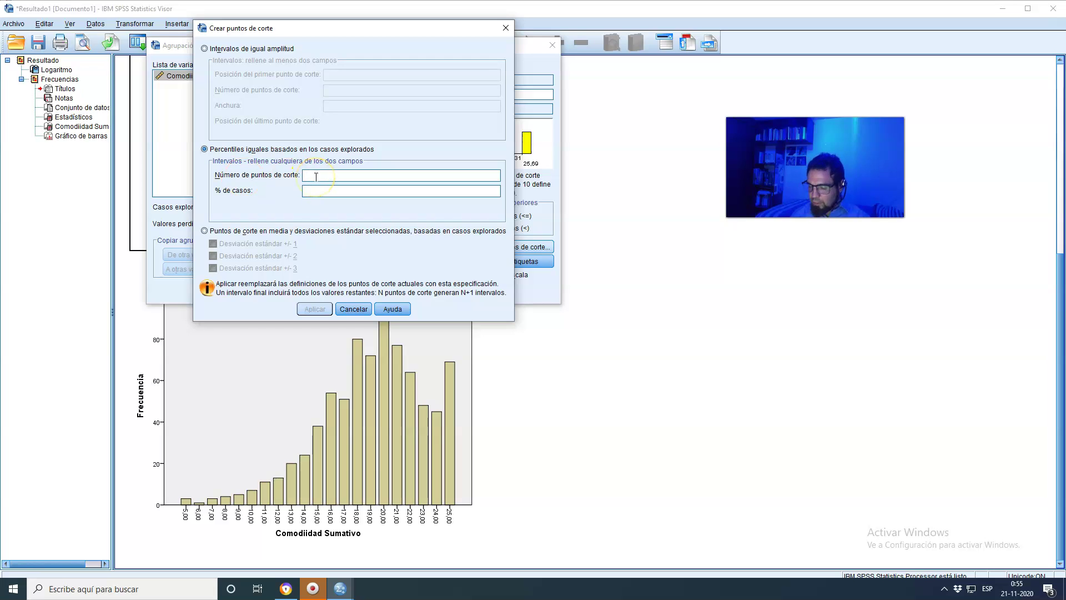
pyautogui.write('25')
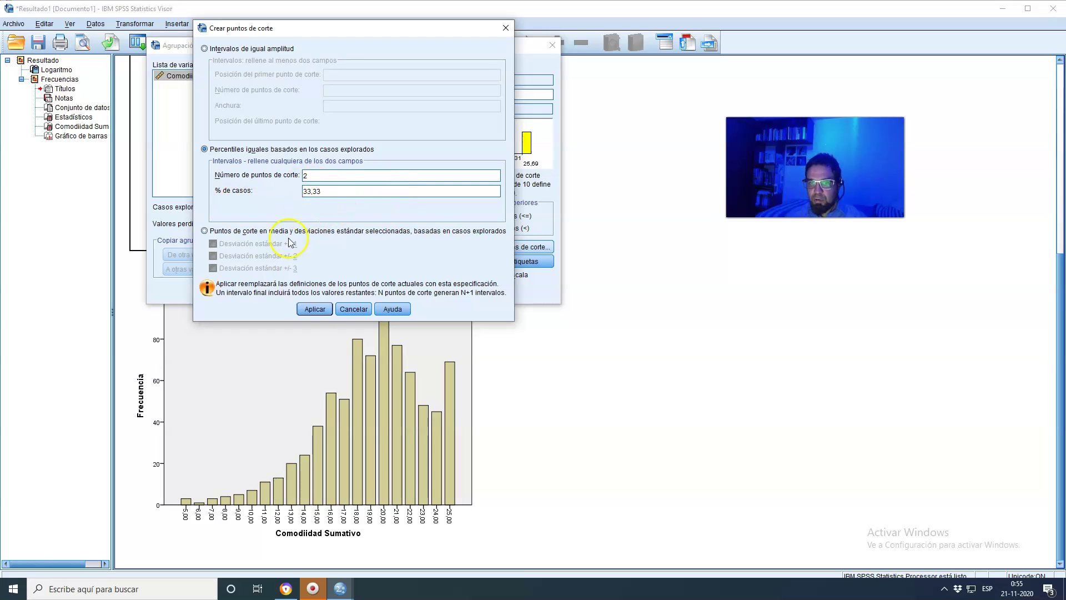
pyautogui.click(313, 310)
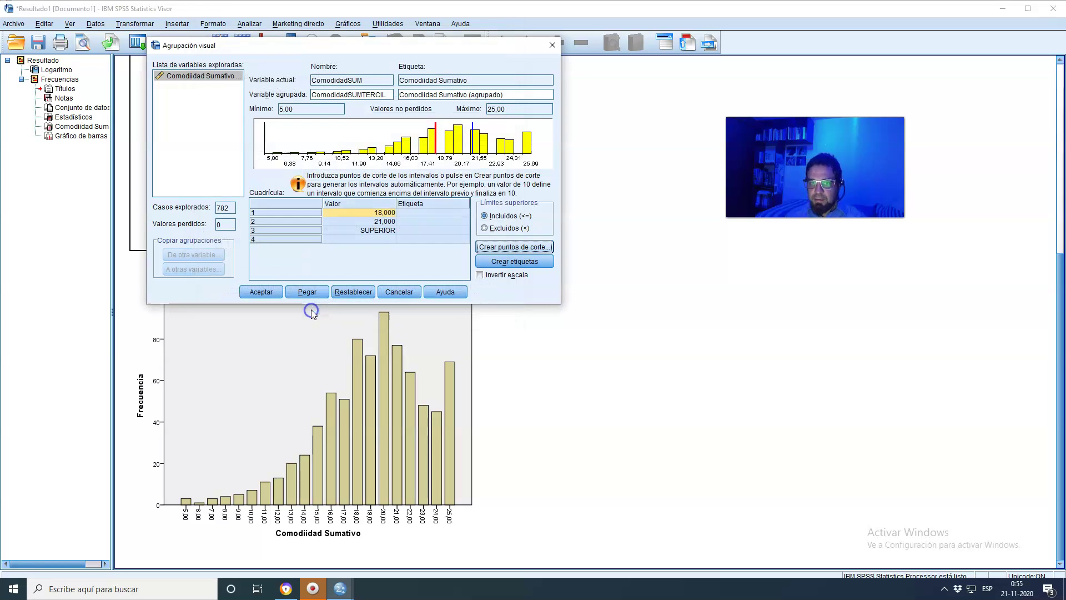
pyautogui.click(266, 293)
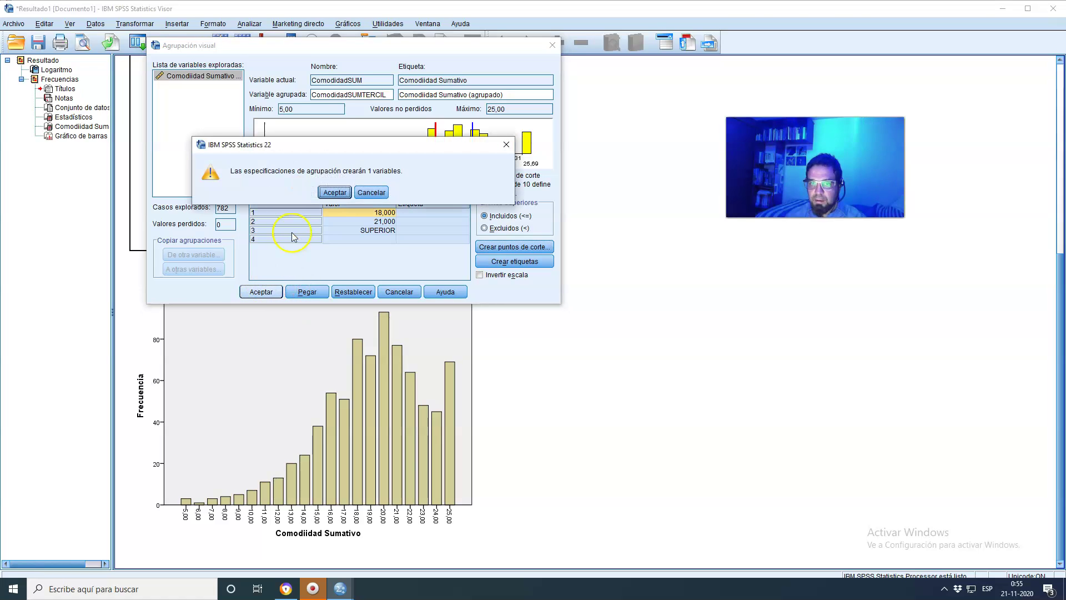
pyautogui.click(339, 190)
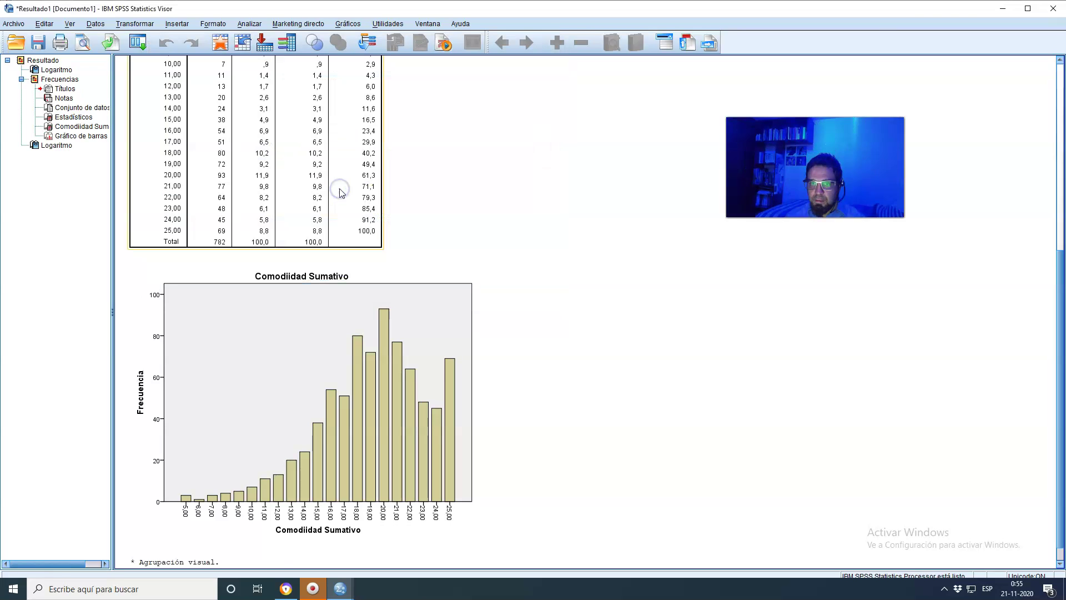
# Step: In the data editor's variable view, add the value label 1 = Desacuerdo to the new grouped comfort variable
pyautogui.click(343, 591)
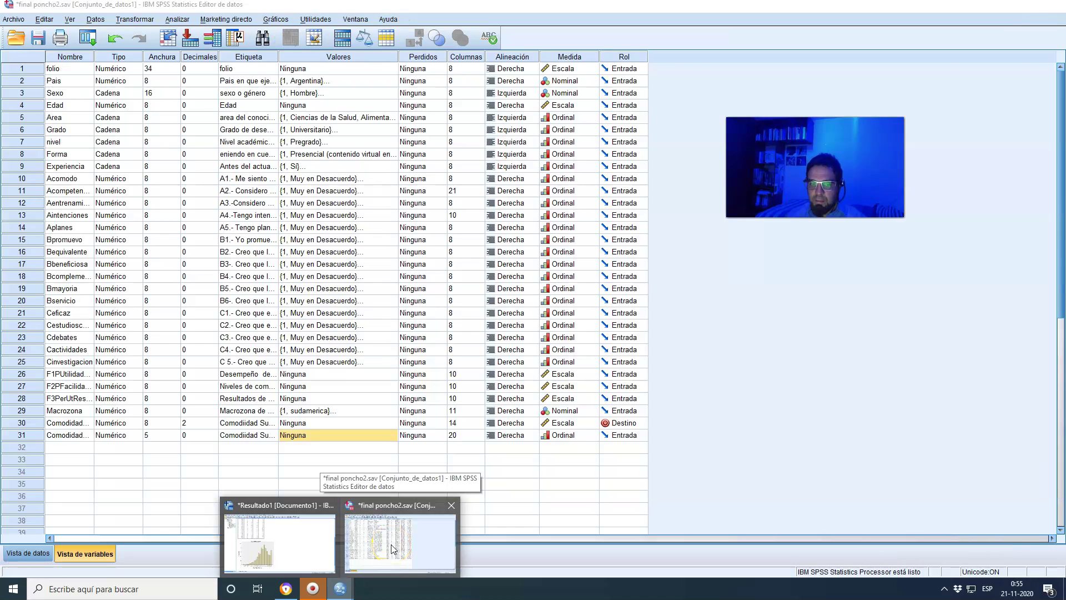
pyautogui.click(391, 548)
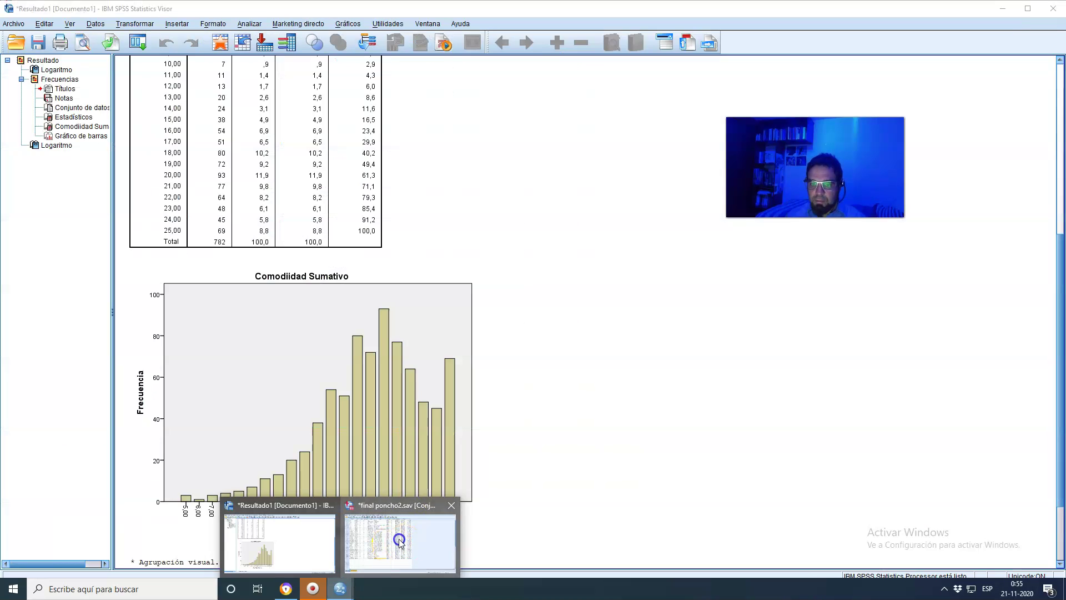
pyautogui.click(399, 539)
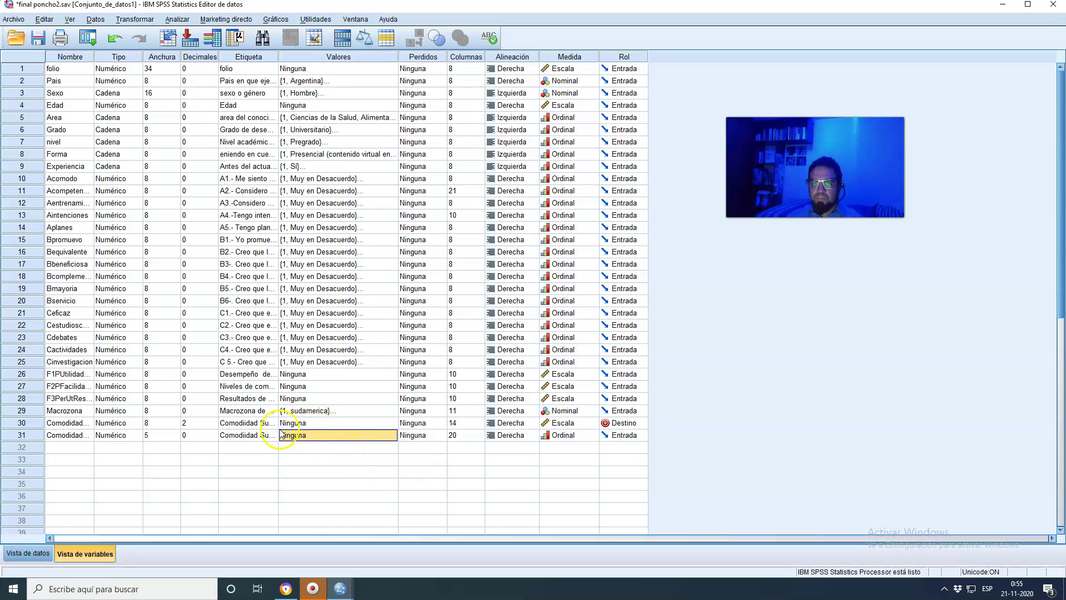
pyautogui.click(300, 435)
pyautogui.click(392, 435)
pyautogui.click(476, 248)
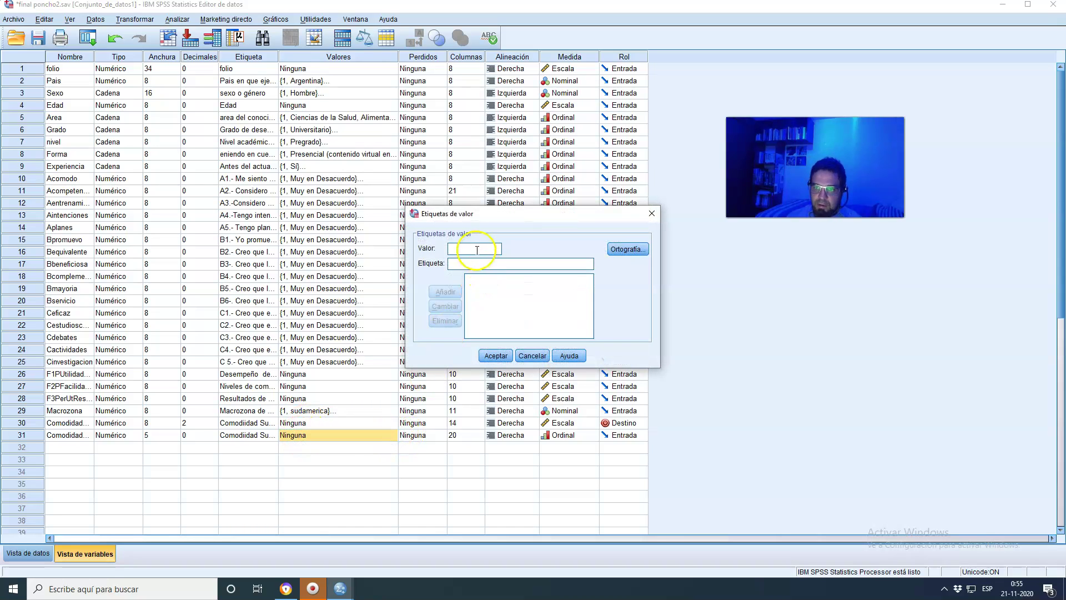
pyautogui.write('1')
pyautogui.click(471, 263)
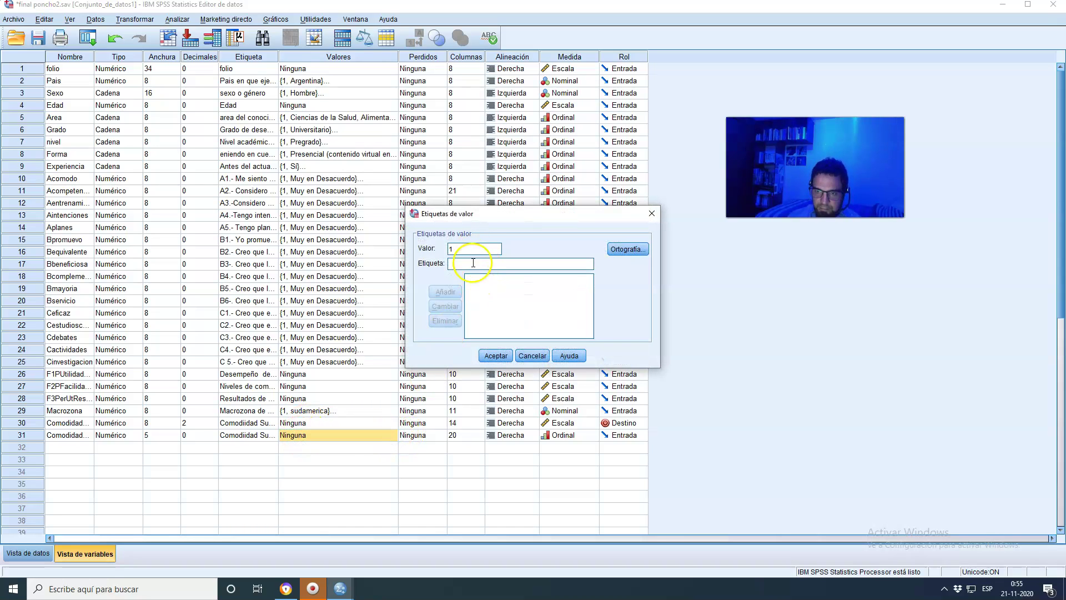
pyautogui.write('De')
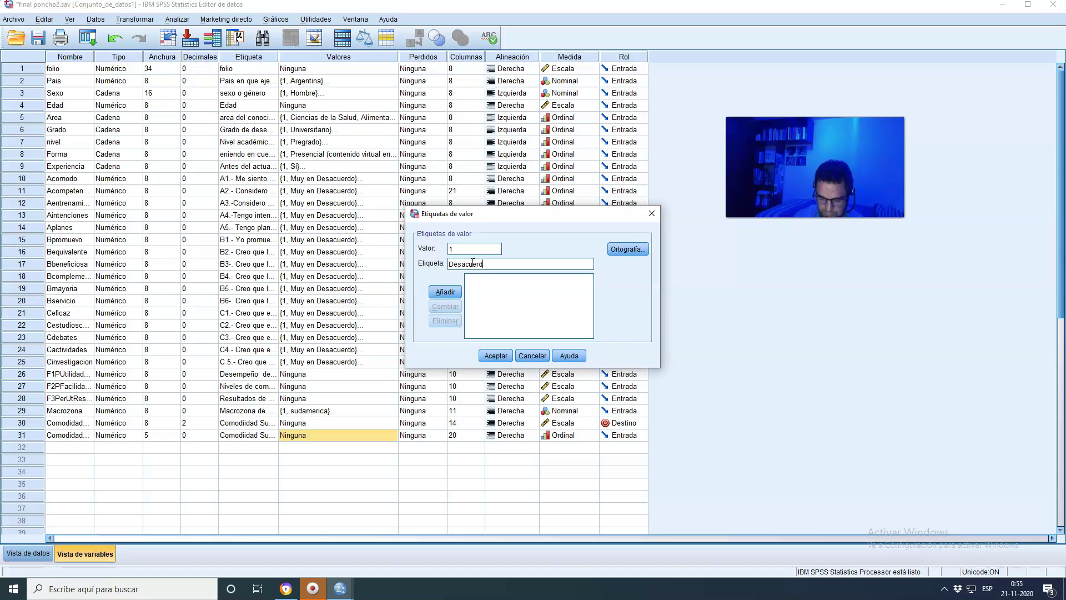
pyautogui.write('sacuerdo')
pyautogui.click(445, 291)
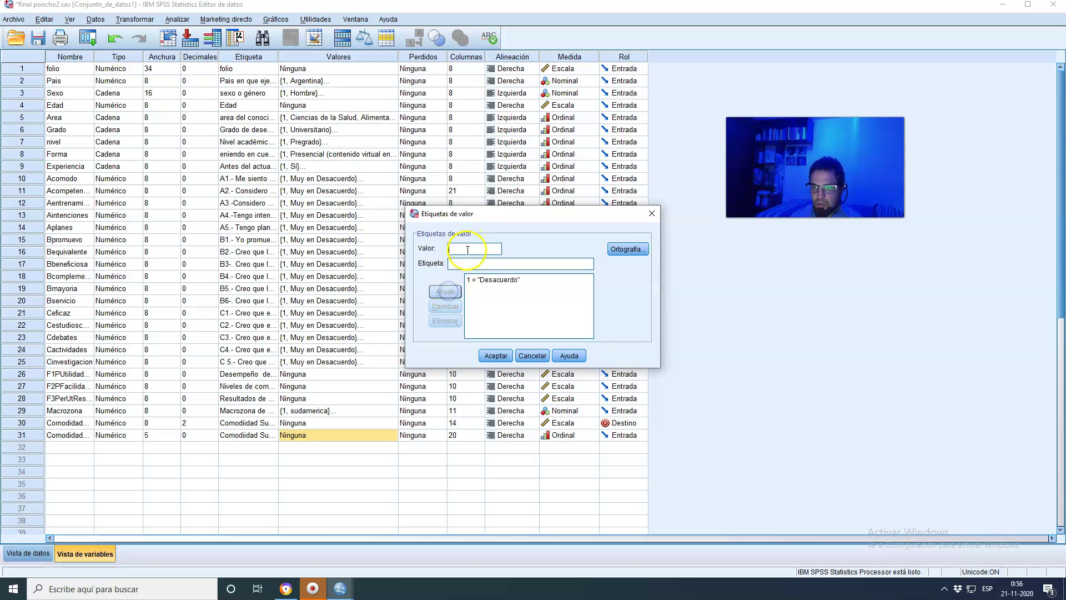
# Step: Add the value labels 2 = Neutral and 3 = De Acuerdo to the grouped comfort variable and apply them
pyautogui.click(468, 250)
pyautogui.write('2')
pyautogui.click(466, 260)
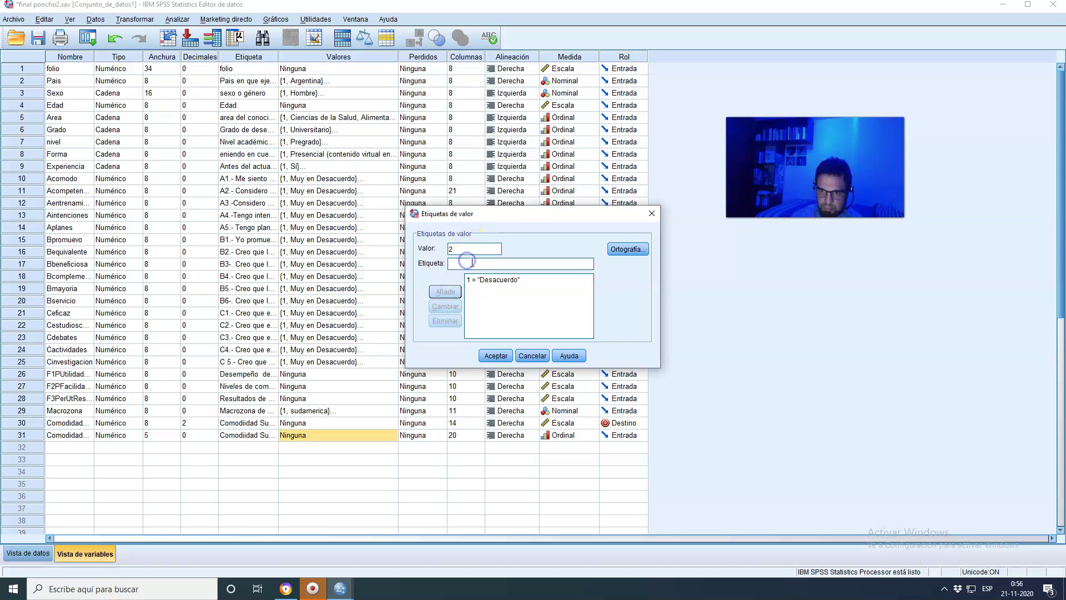
pyautogui.write('Neutral')
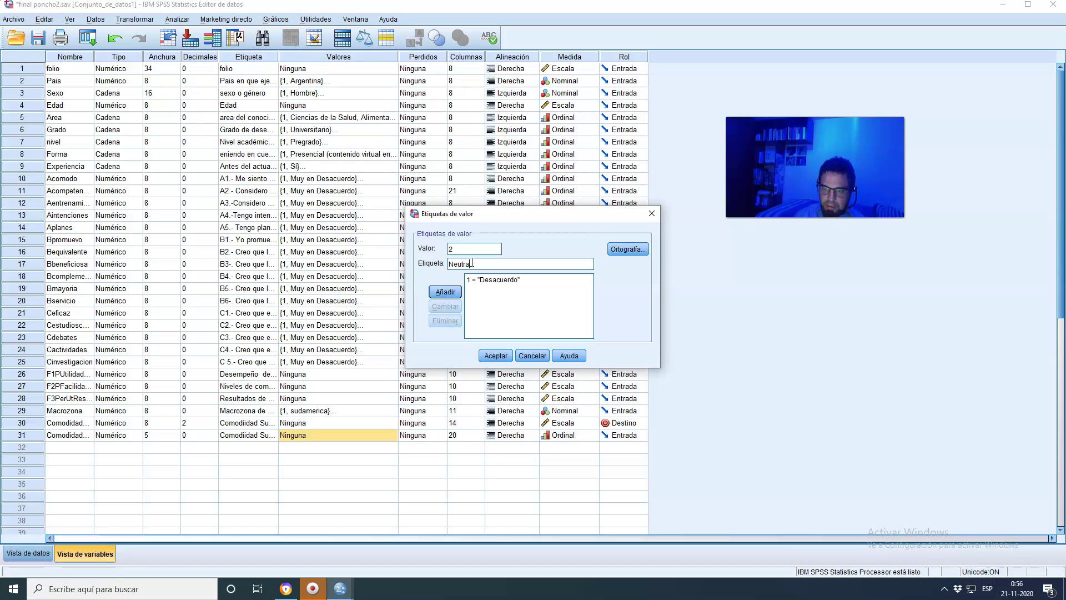
pyautogui.click(446, 292)
pyautogui.click(462, 249)
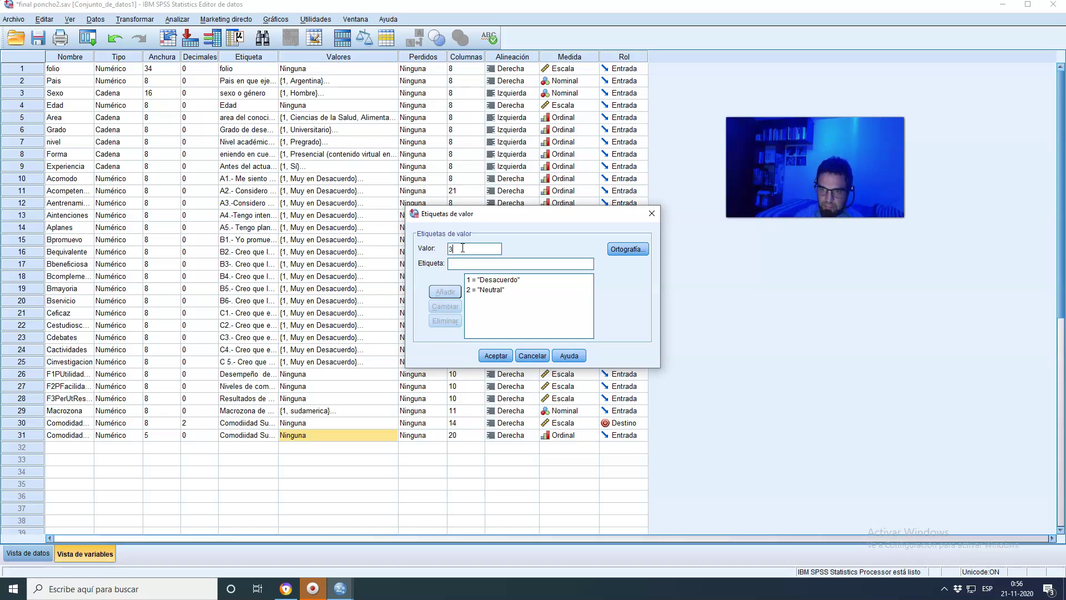
pyautogui.click(465, 264)
pyautogui.write('De Acue')
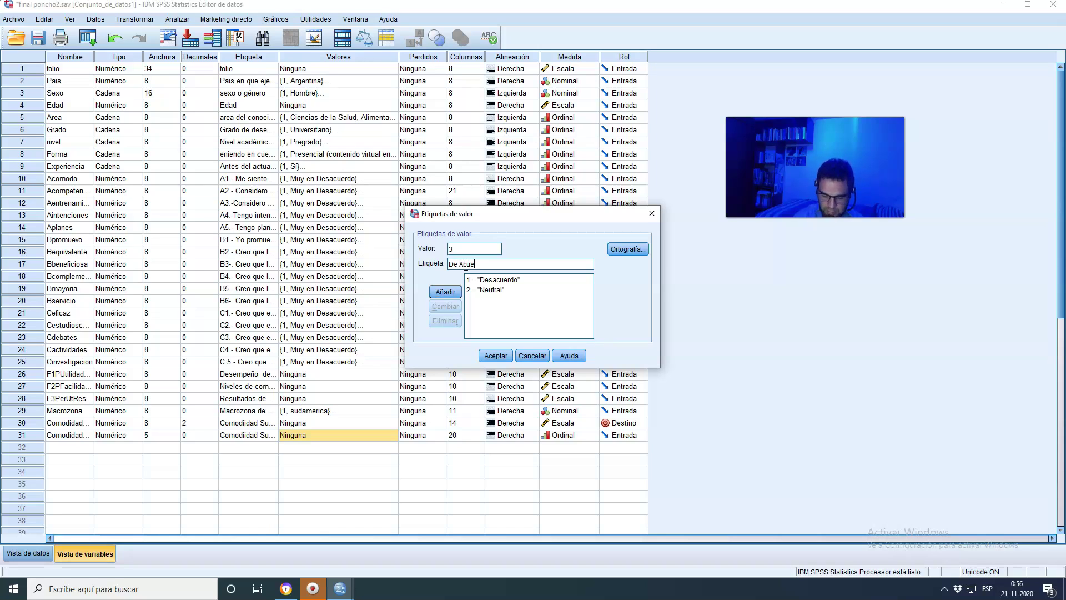
pyautogui.click(445, 291)
pyautogui.click(496, 355)
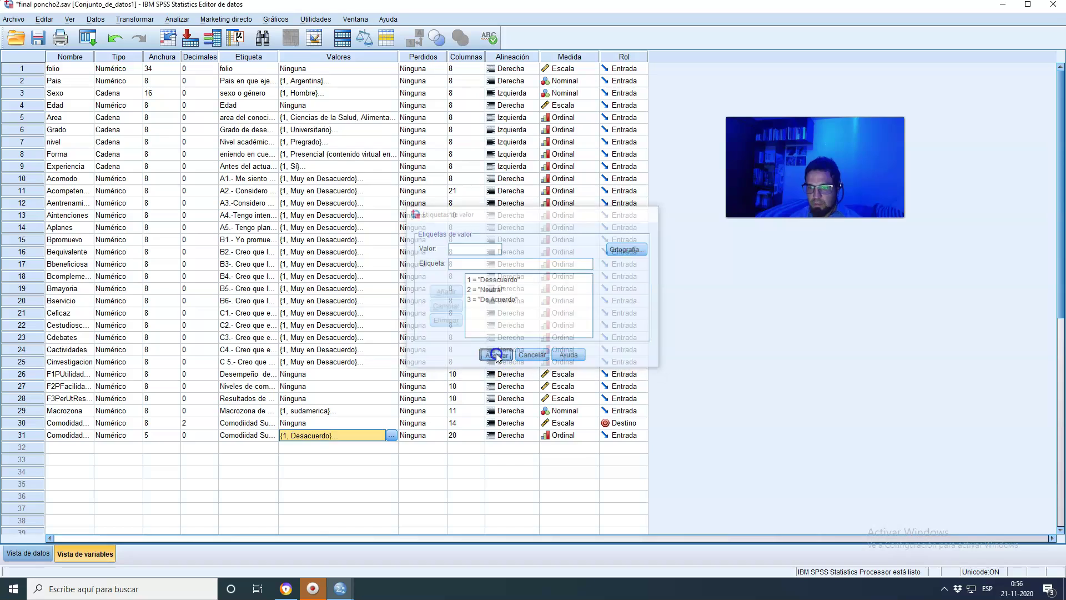
# Step: Set up a crosstab with the grouped variable ComodidadSUMTERCIL in the rows and prior online teaching experience before semester 01/2020 in the columns
pyautogui.click(177, 19)
pyautogui.moveTo(201, 49)
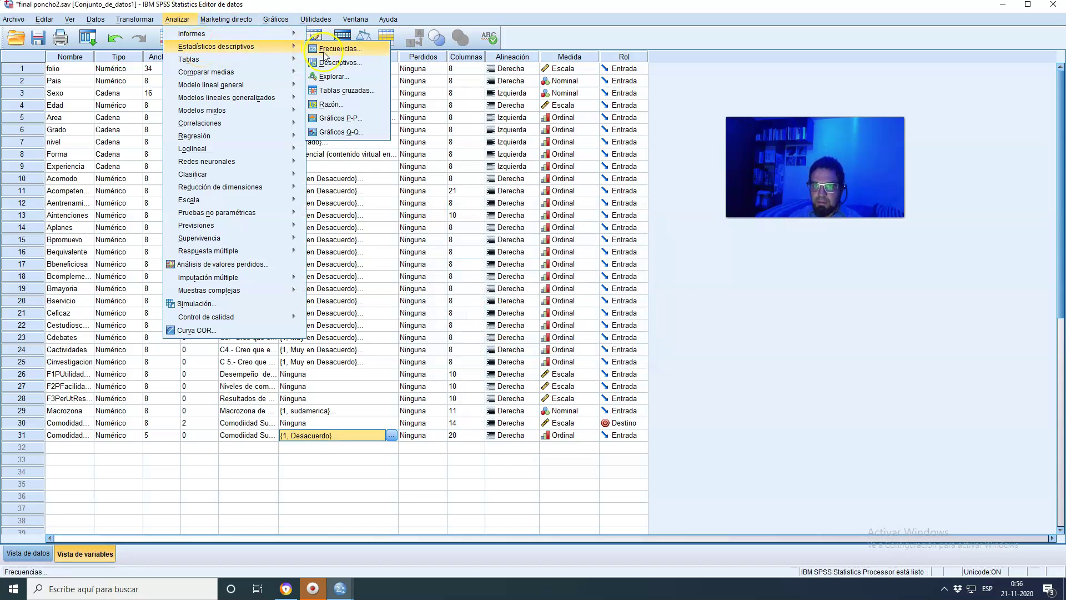
pyautogui.click(332, 91)
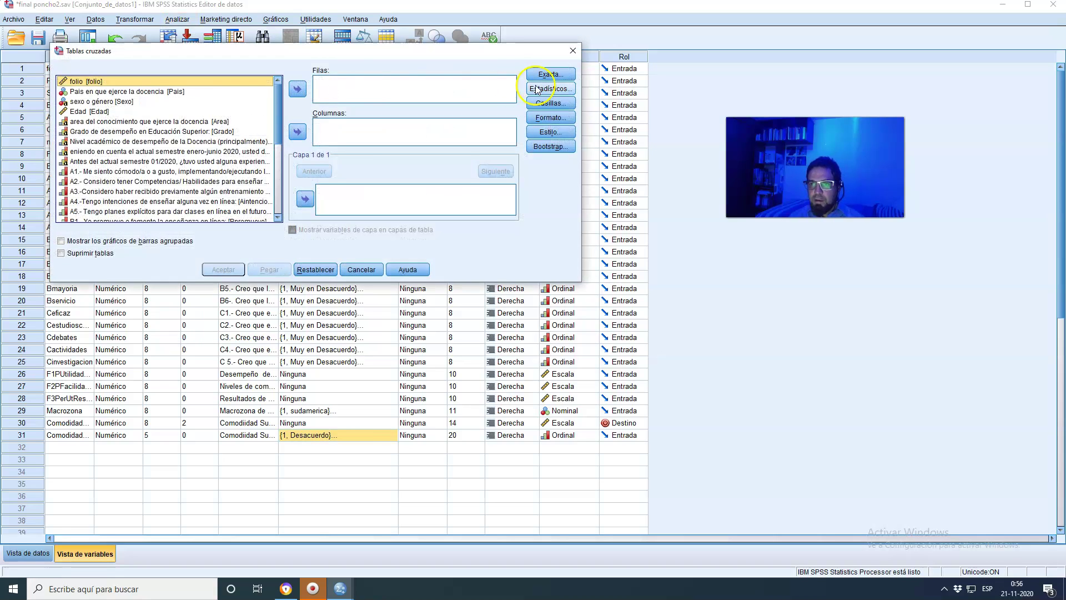
pyautogui.moveTo(282, 100)
pyautogui.mouseDown()
pyautogui.moveTo(282, 183)
pyautogui.moveTo(282, 98)
pyautogui.mouseUp()
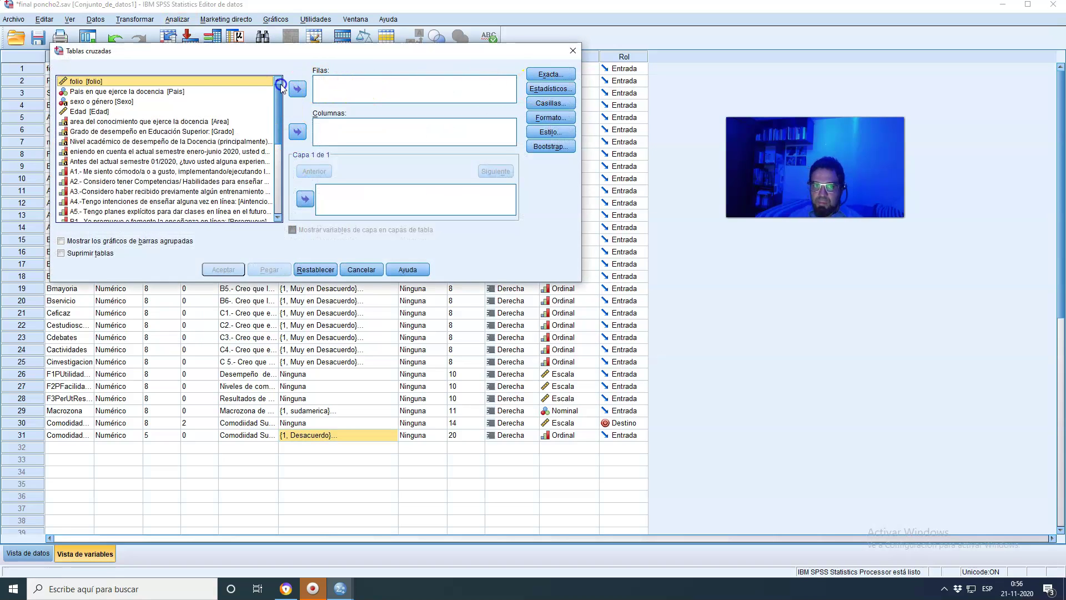
pyautogui.click(101, 162)
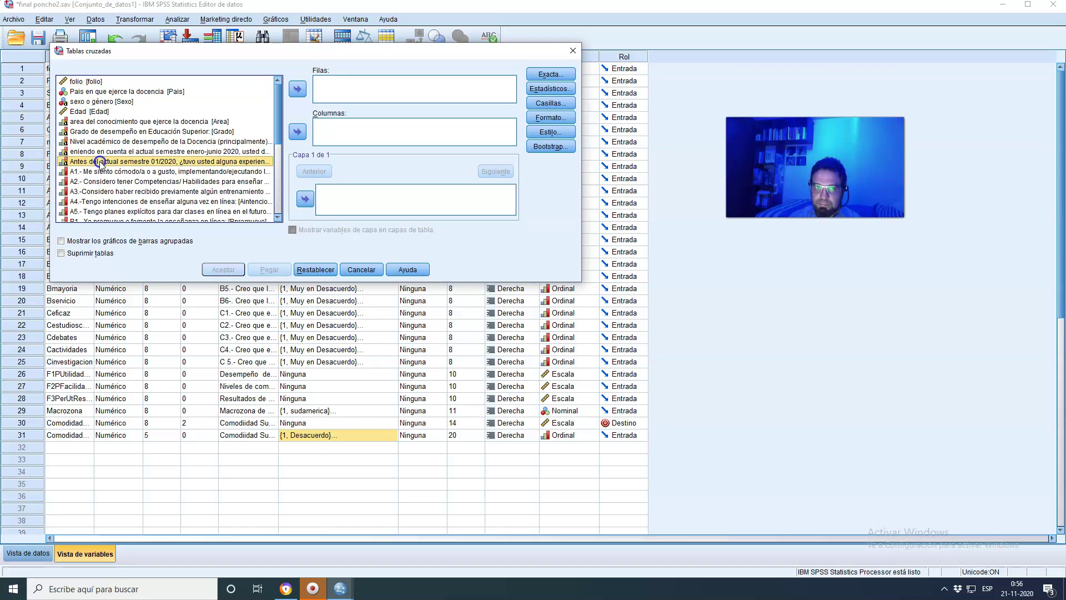
pyautogui.click(300, 132)
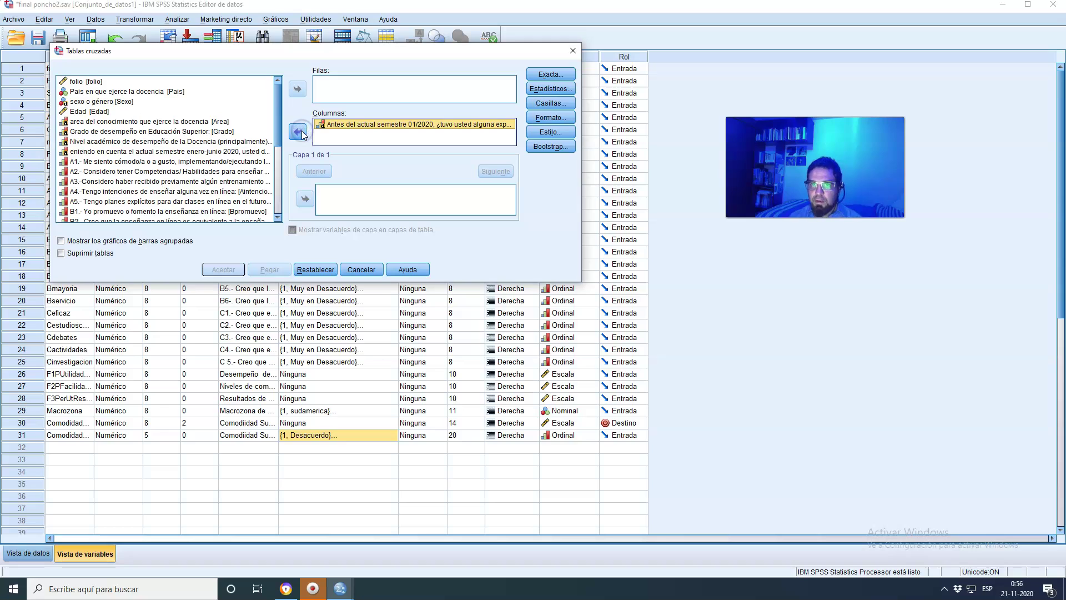
pyautogui.moveTo(278, 115); pyautogui.dragTo(280, 186)
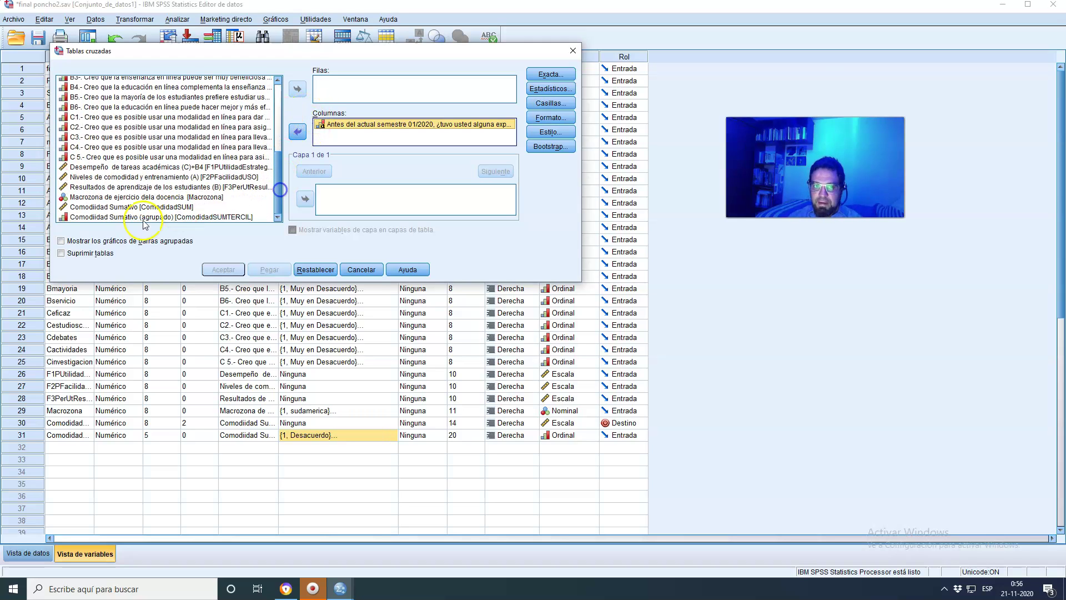
pyautogui.moveTo(145, 217); pyautogui.dragTo(379, 83)
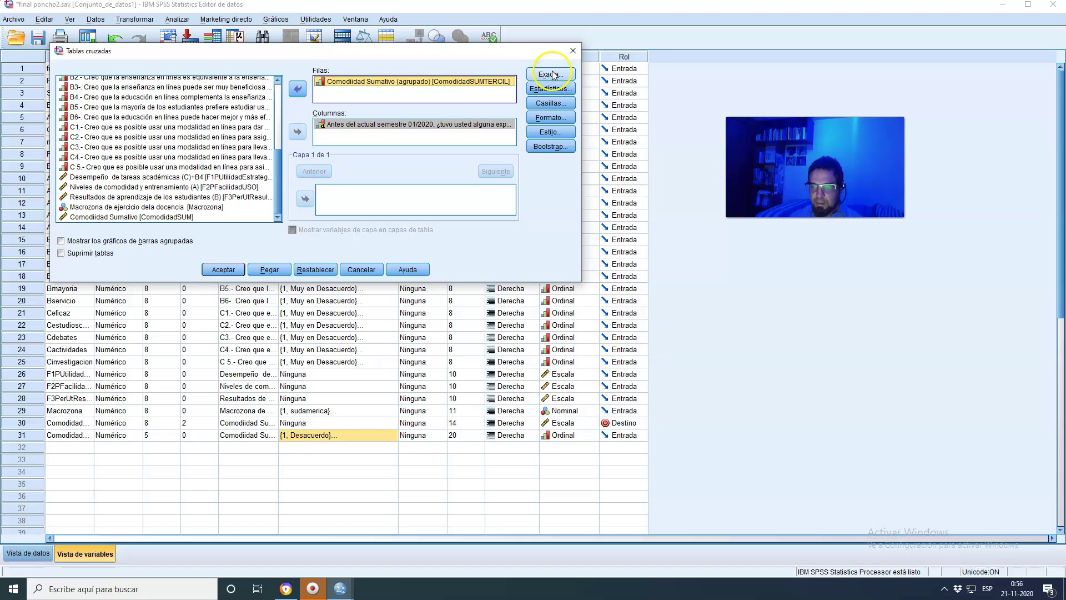
# Step: Include the chi-square test among the crosstab's statistics
pyautogui.click(555, 89)
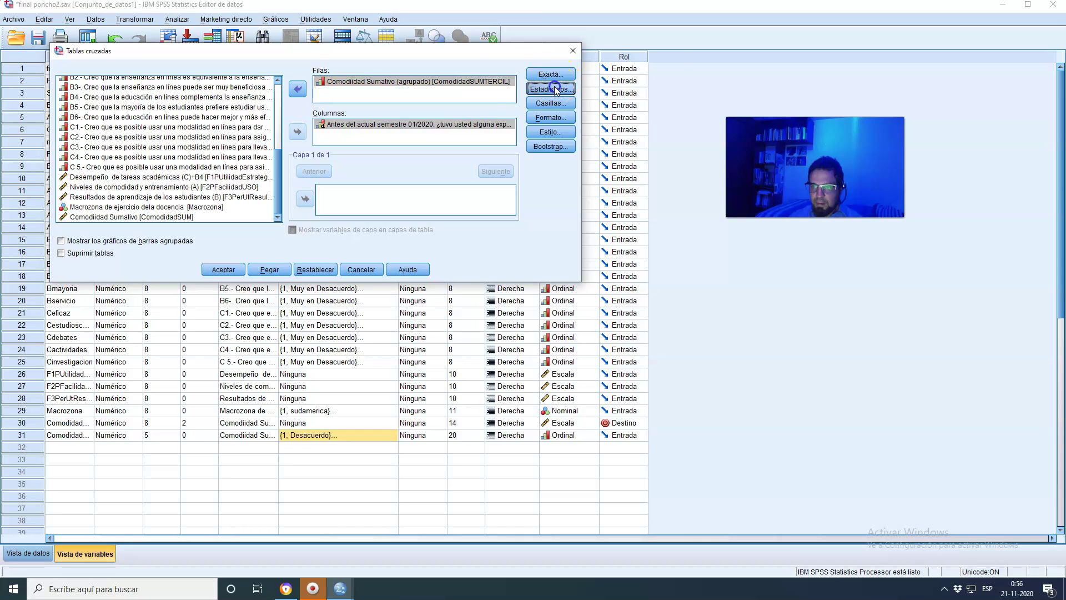
pyautogui.click(514, 62)
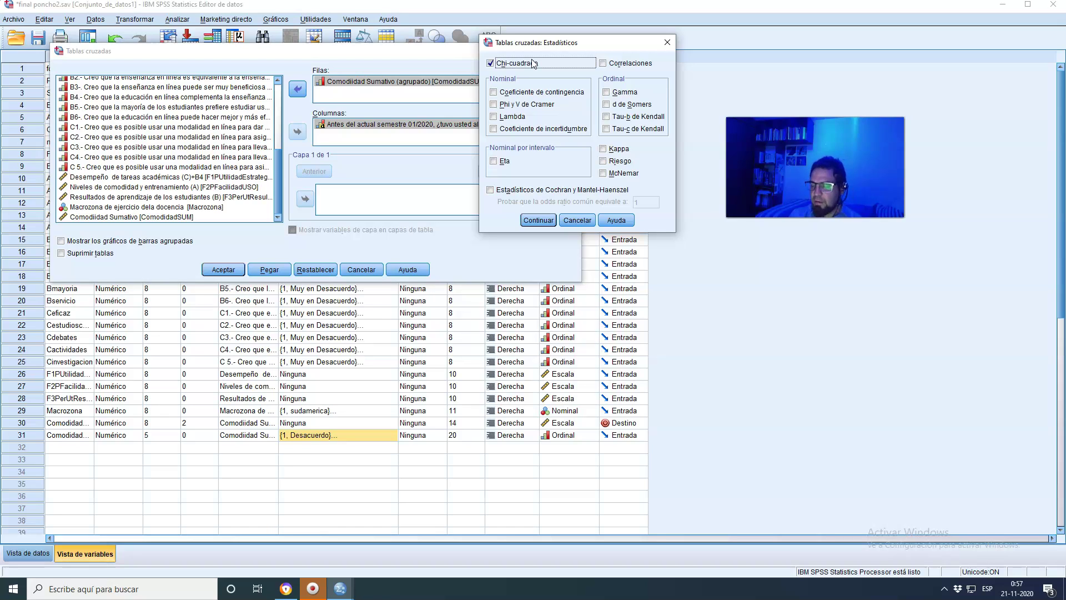
pyautogui.click(546, 221)
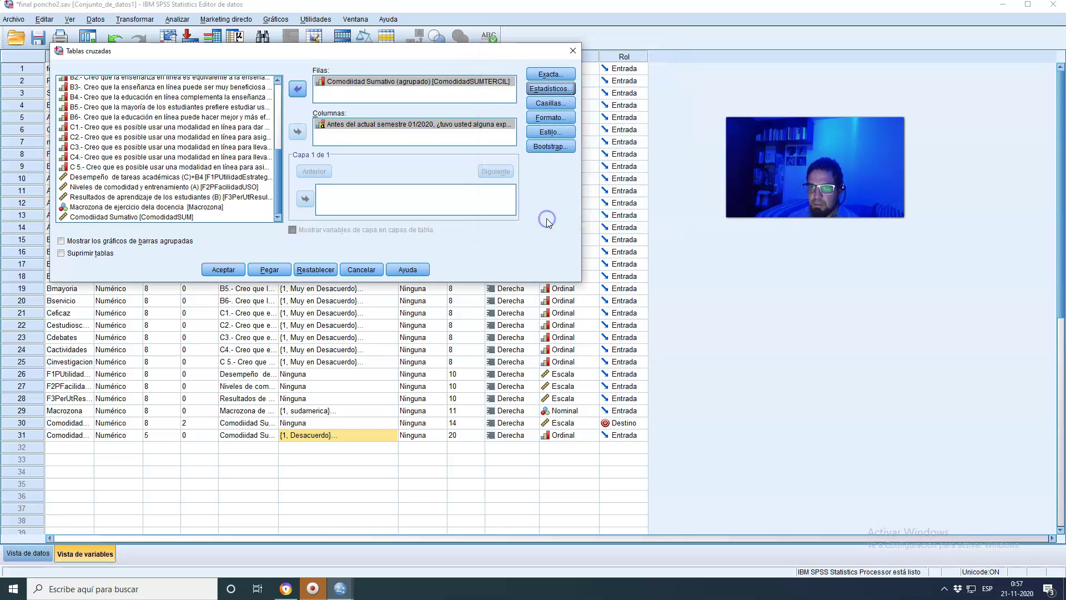
# Step: Display column and total percentages in the crosstab cells and run the analysis
pyautogui.click(551, 102)
pyautogui.click(410, 124)
pyautogui.click(382, 136)
pyautogui.click(535, 212)
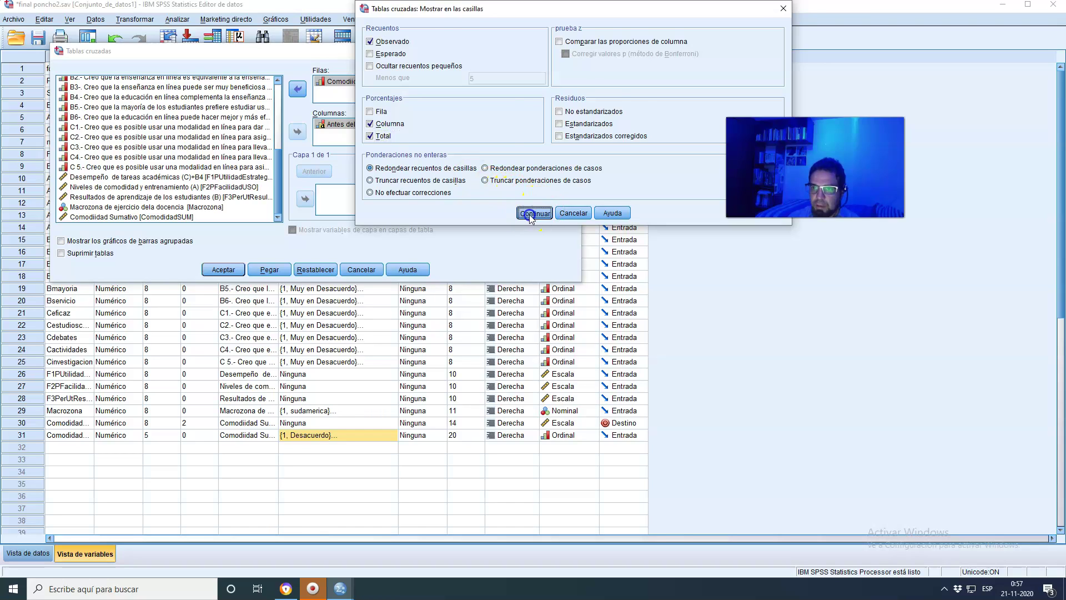
pyautogui.click(217, 269)
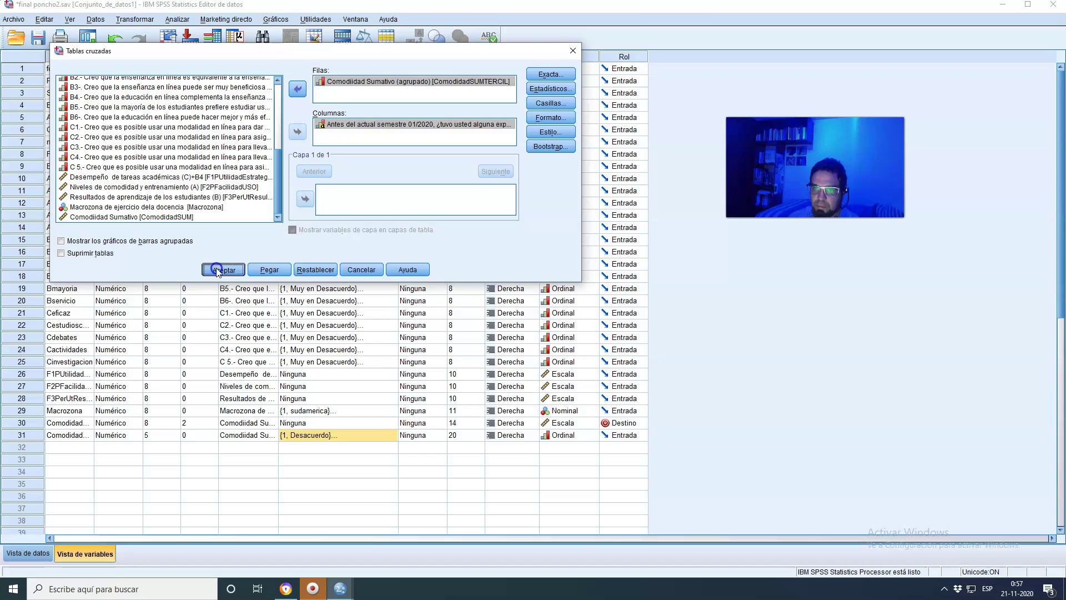
# Step: Examine how the comfort groups distribute by prior online teaching experience in the crosstab, and review the chi-square test results
pyautogui.scroll(-4, 876, 281)
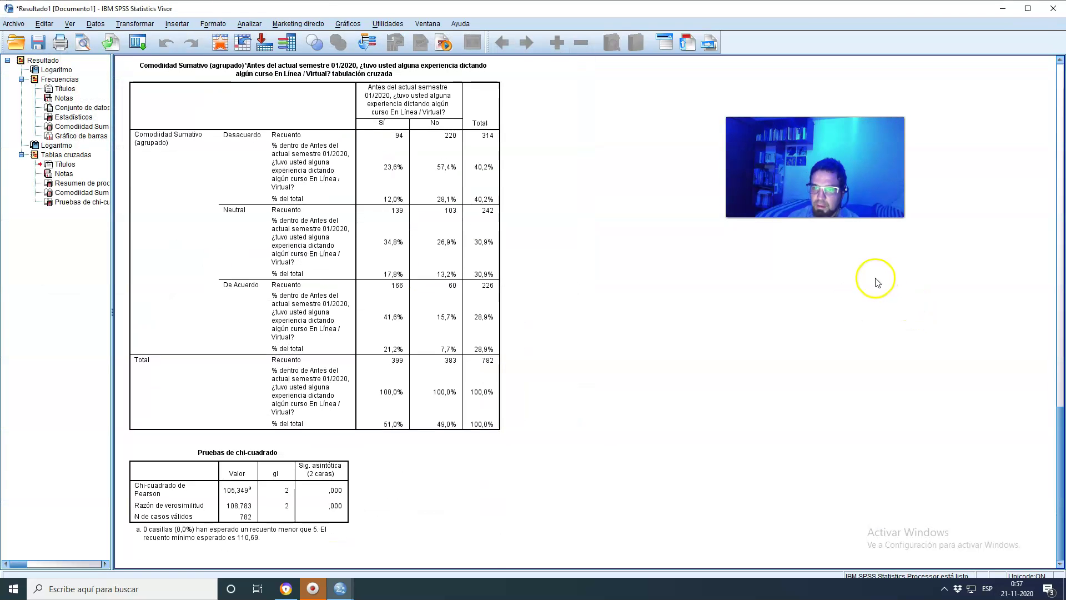
pyautogui.scroll(3, 893, 352)
pyautogui.scroll(-4, 902, 332)
pyautogui.scroll(4, 904, 333)
pyautogui.scroll(-3, 888, 344)
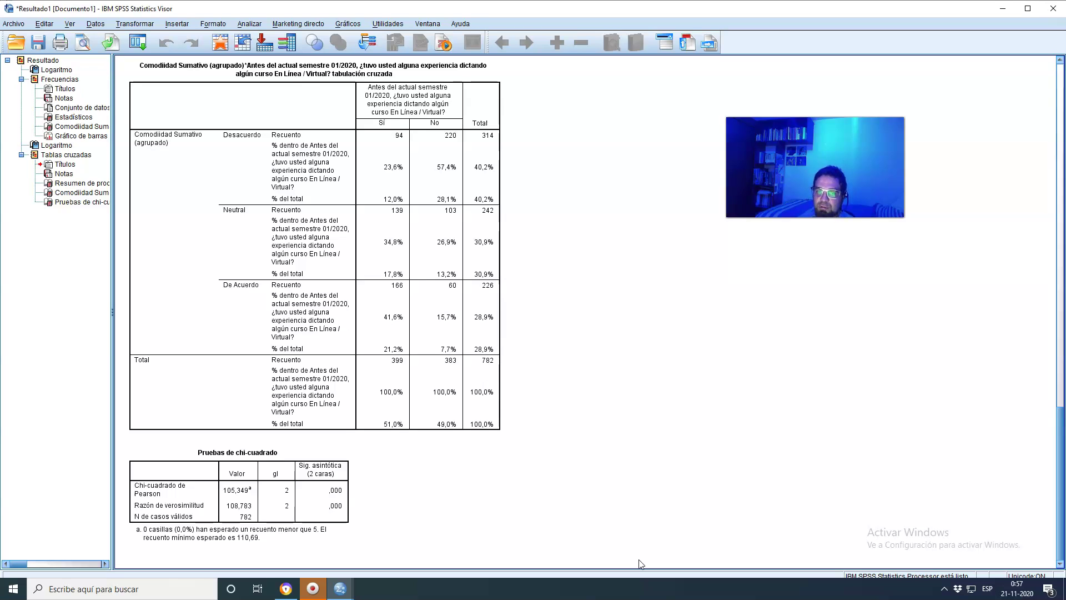
pyautogui.click(392, 288)
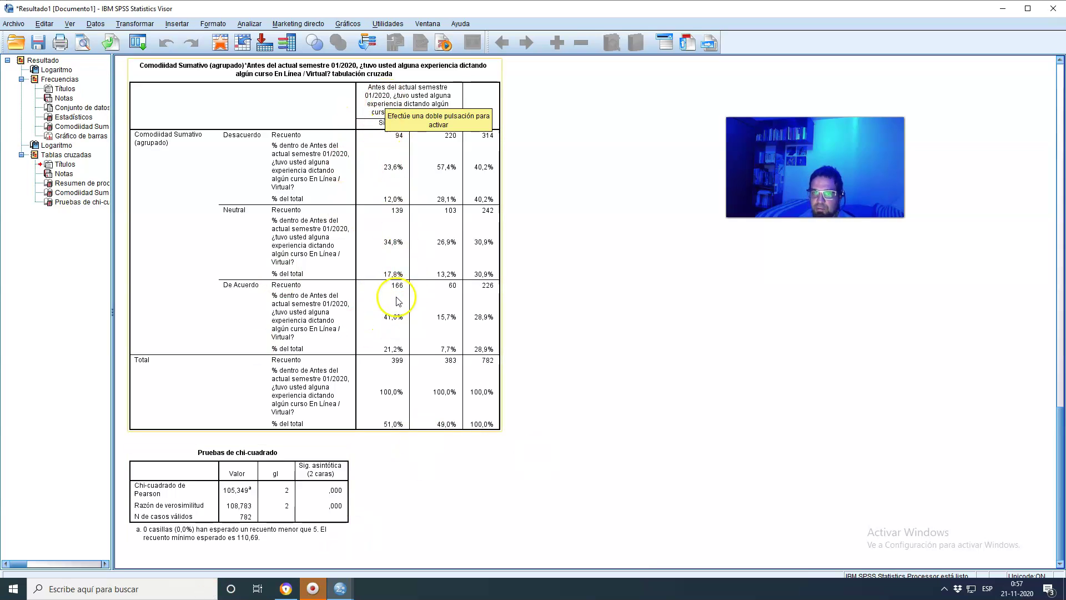
pyautogui.click(383, 104)
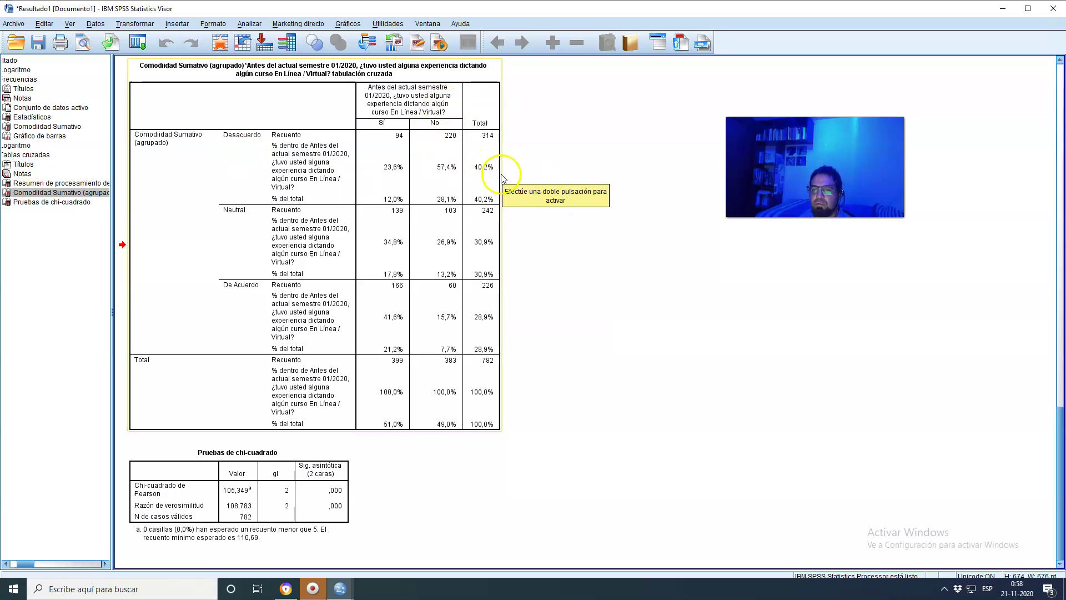
pyautogui.click(263, 23)
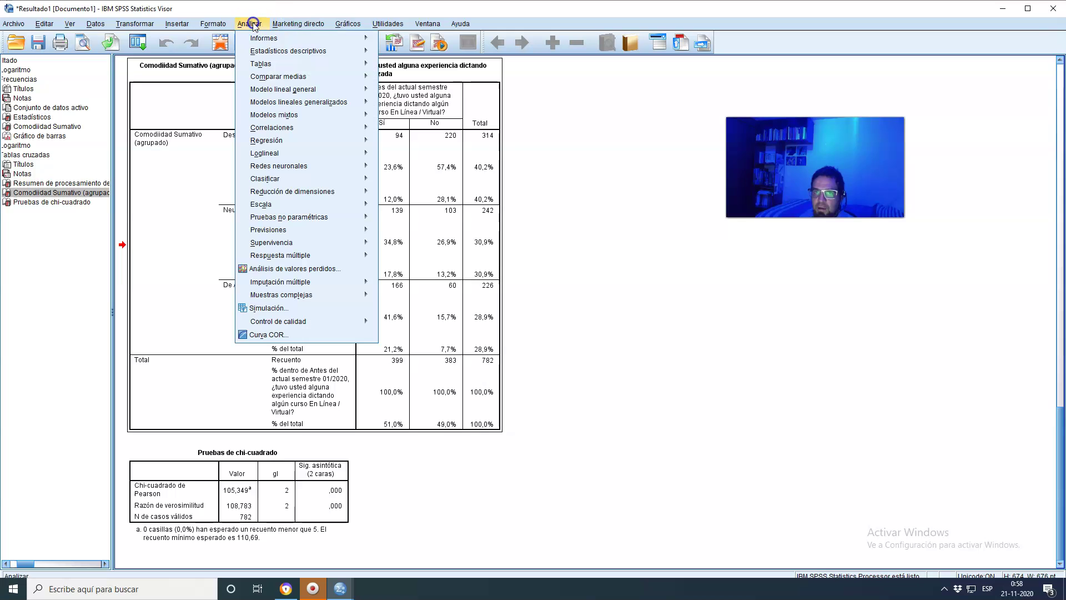
pyautogui.moveTo(265, 54)
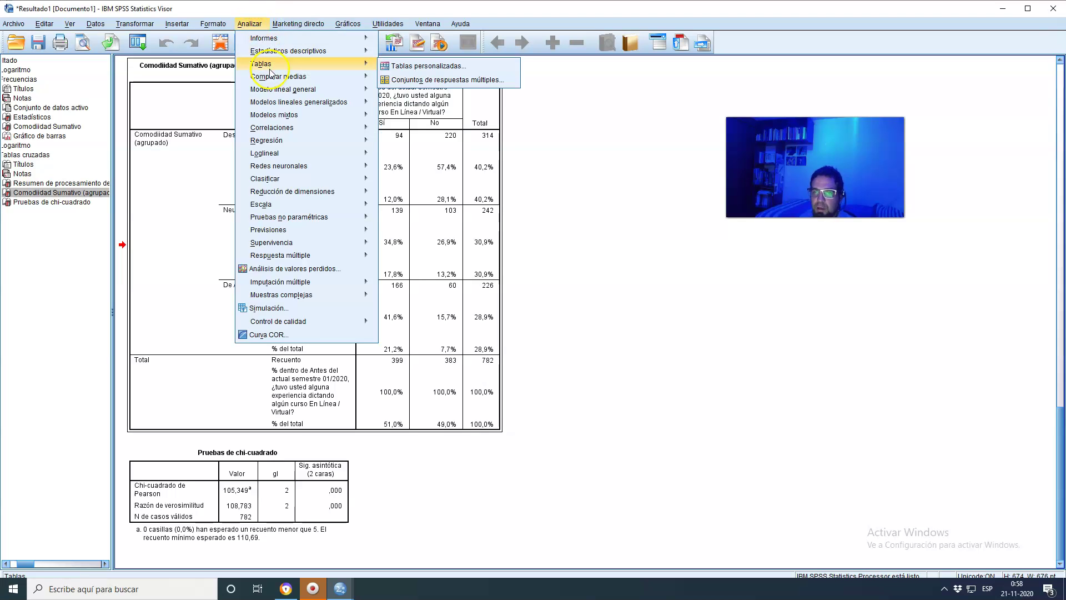
pyautogui.moveTo(294, 115)
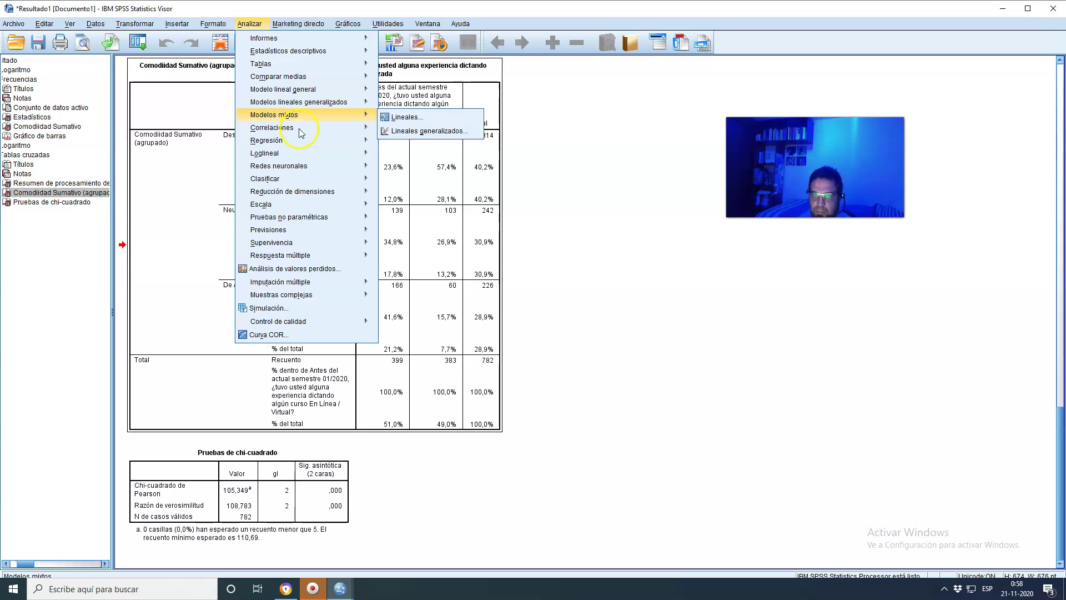
pyautogui.moveTo(323, 222)
pyautogui.moveTo(318, 242)
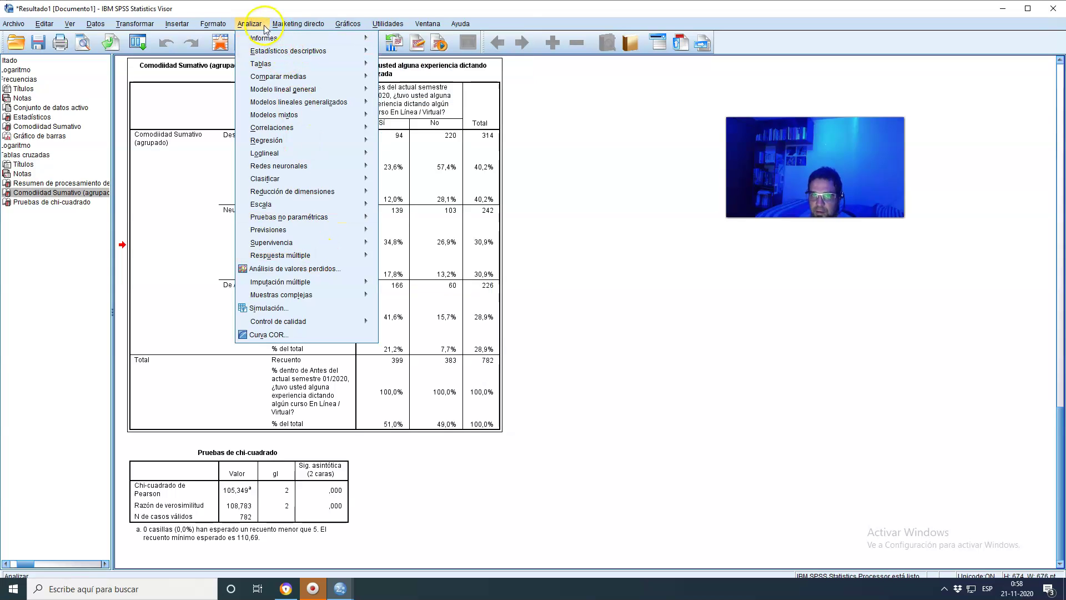
pyautogui.moveTo(351, 30)
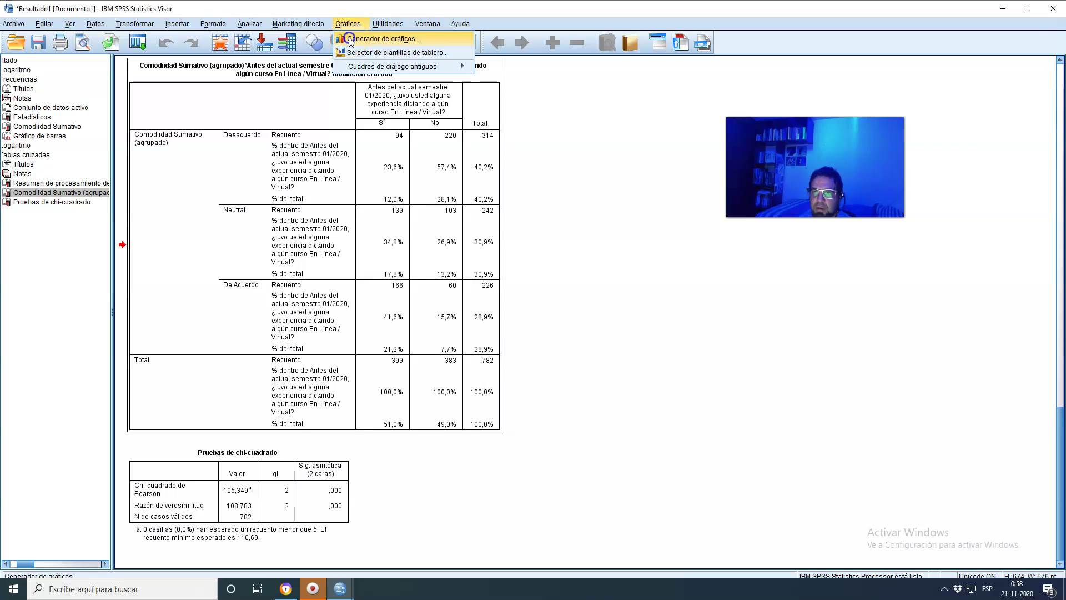
pyautogui.click(349, 38)
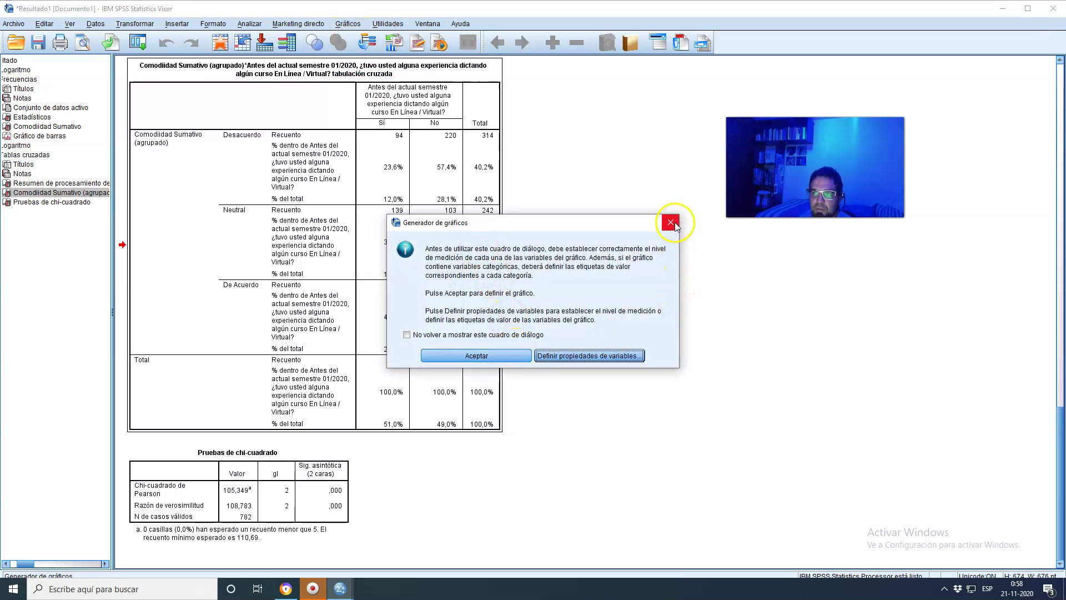
pyautogui.click(672, 220)
# Step: Start defining a legacy stacked bar chart that uses summaries for groups of cases
pyautogui.click(348, 23)
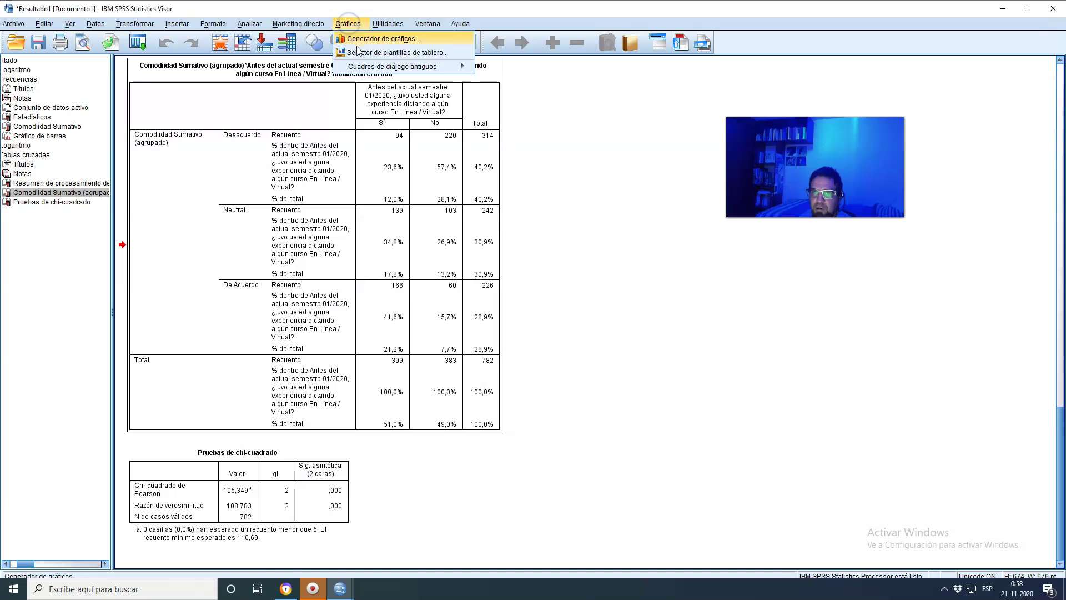
pyautogui.moveTo(366, 68)
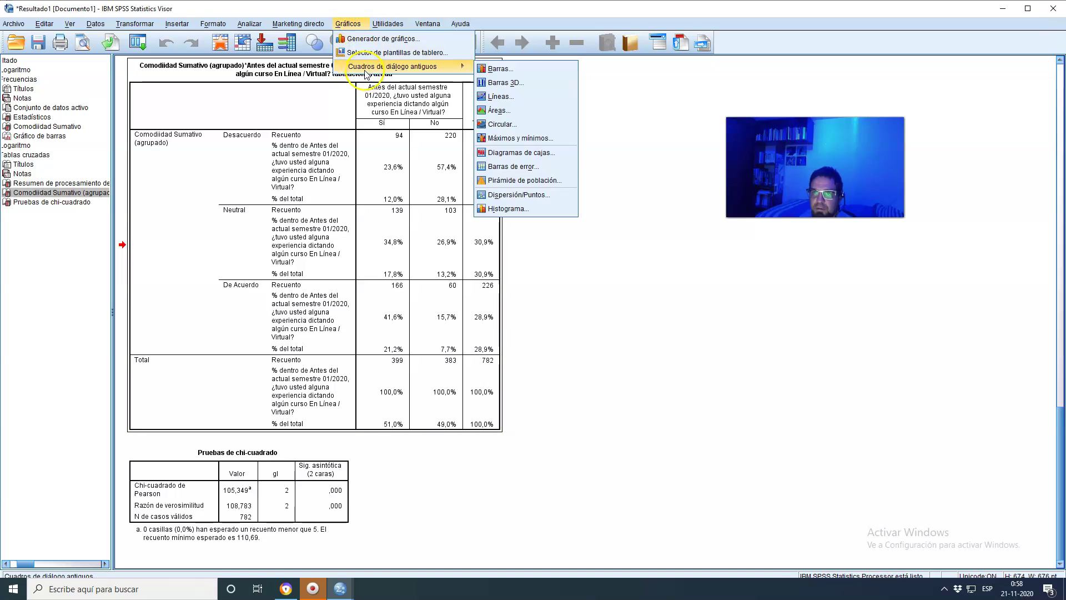
pyautogui.click(537, 69)
pyautogui.click(486, 291)
pyautogui.click(493, 380)
pyautogui.click(493, 379)
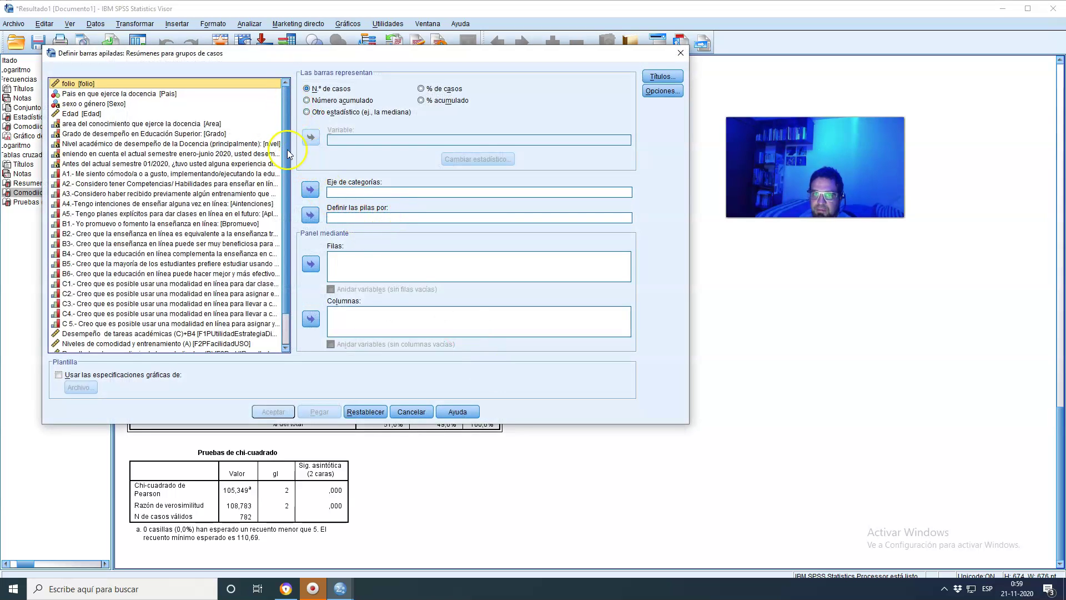
# Step: Stack the bars by prior online teaching experience, put ComodidadSUMTERCIL on the category axis and generate the chart
pyautogui.click(283, 176)
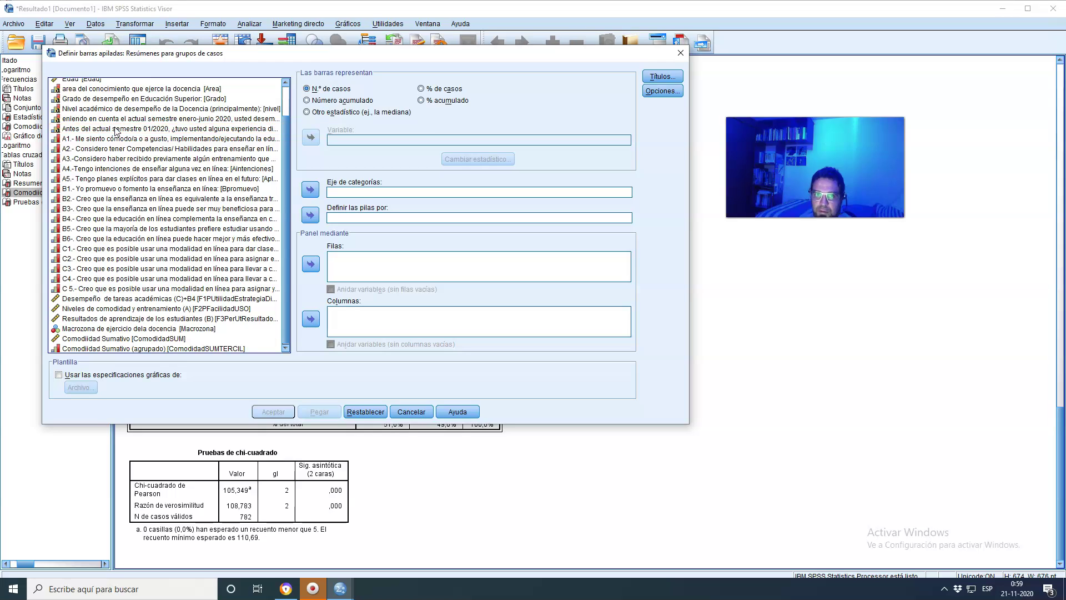
pyautogui.moveTo(115, 131); pyautogui.dragTo(352, 219)
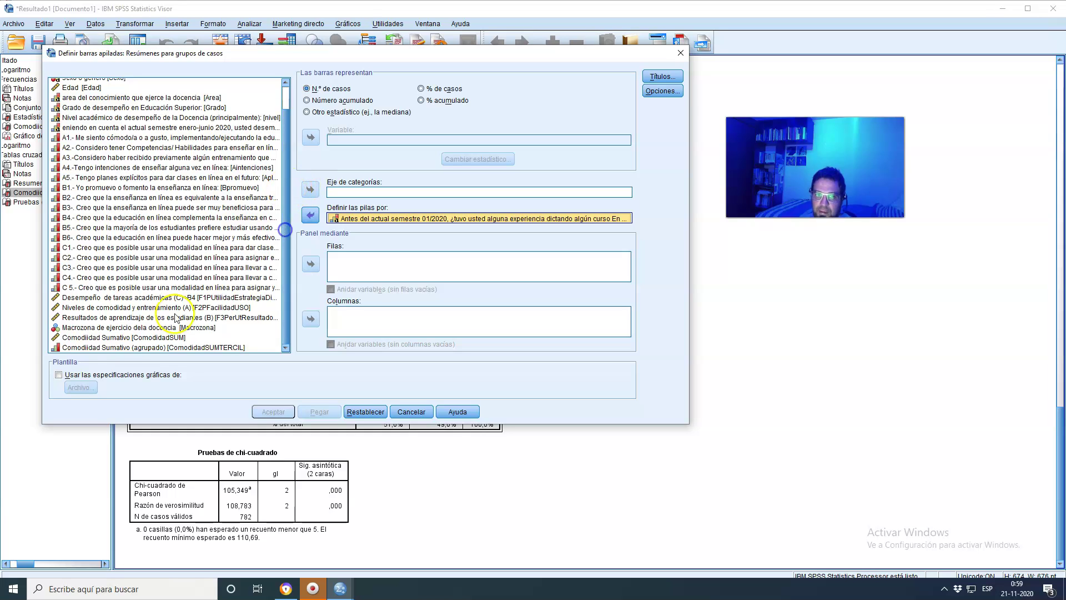
pyautogui.moveTo(113, 350); pyautogui.dragTo(366, 192)
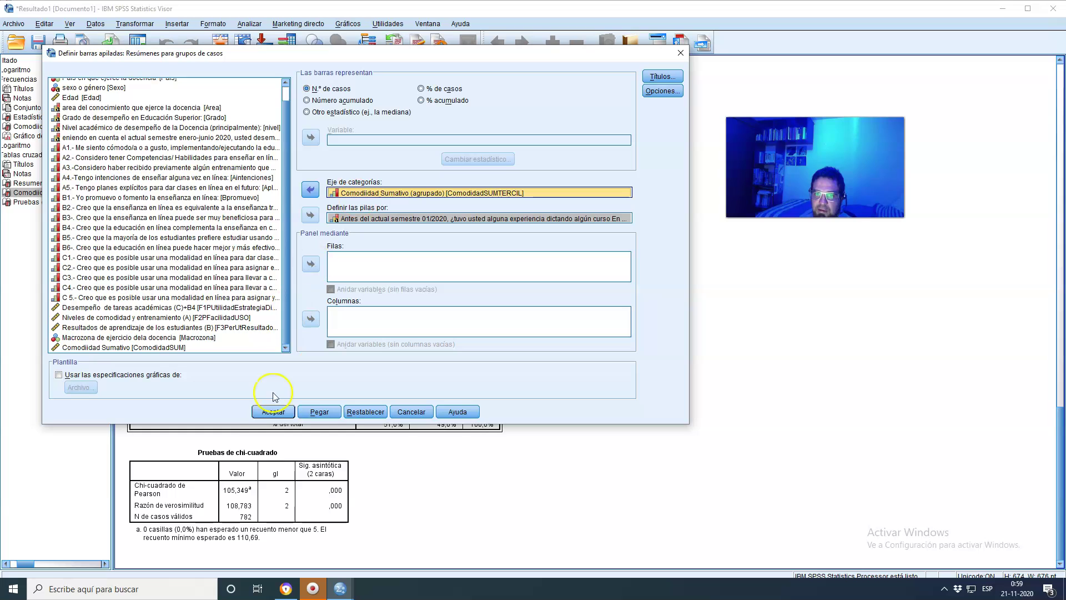
pyautogui.click(264, 412)
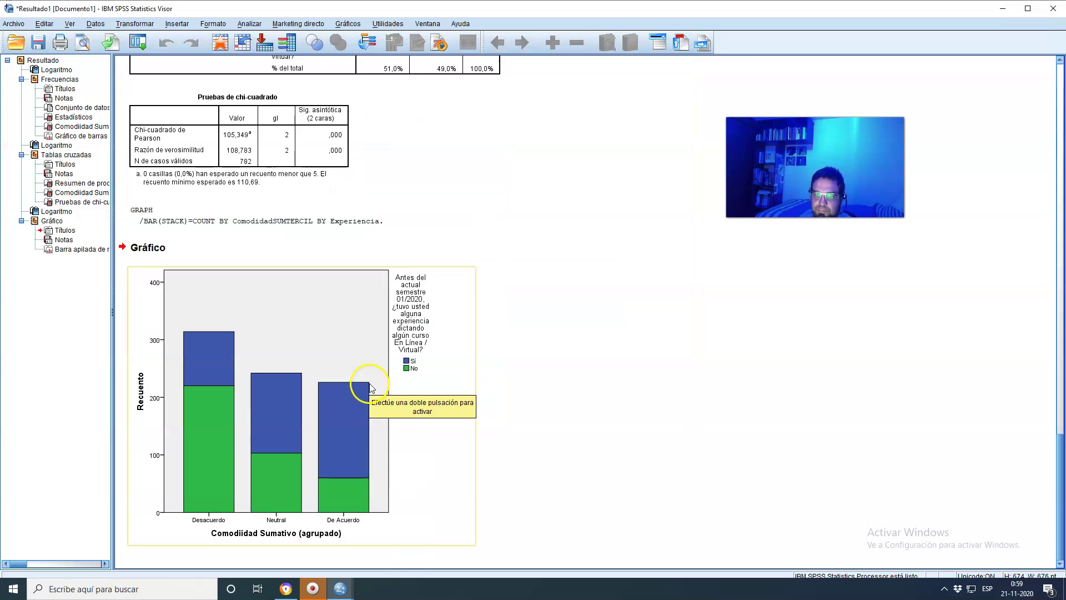
# Step: Open the stacked bar chart for editing and show data labels on its bar segments
pyautogui.click(281, 396)
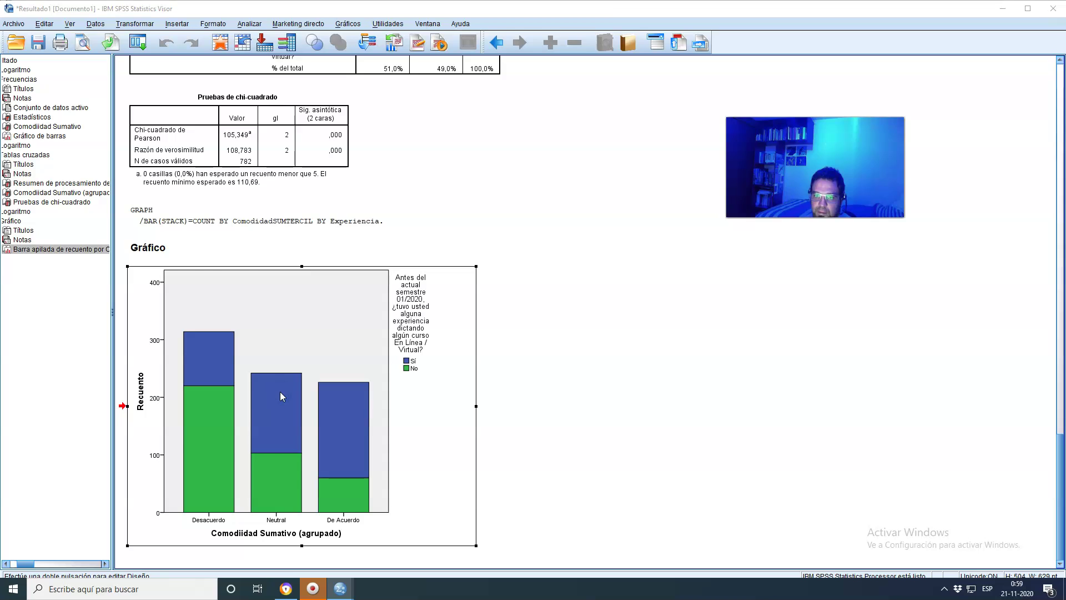
pyautogui.doubleClick(280, 396)
pyautogui.click(295, 79)
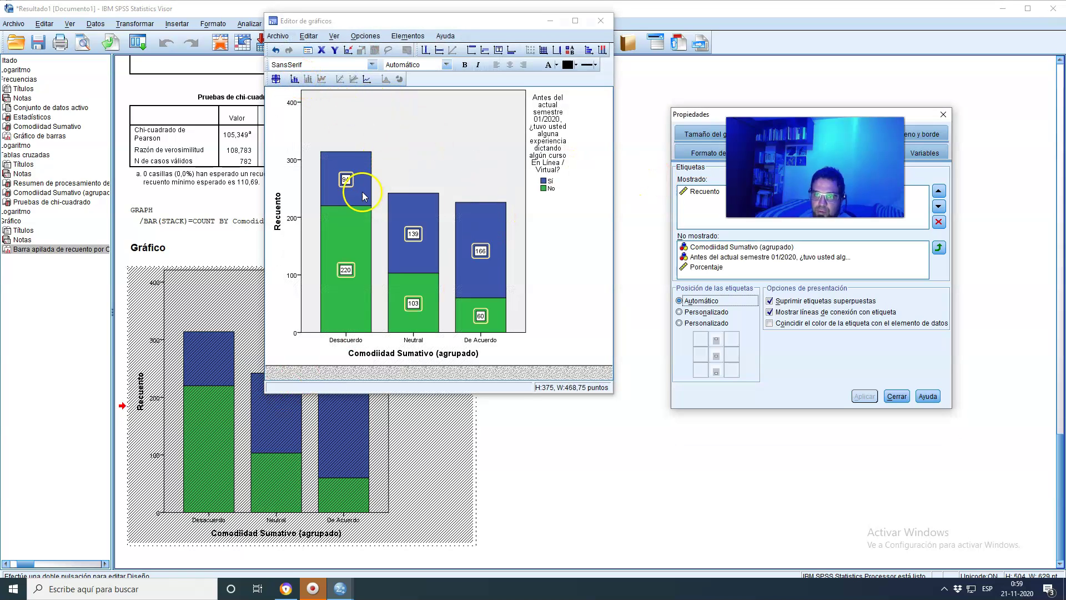
pyautogui.click(295, 79)
pyautogui.moveTo(691, 121); pyautogui.dragTo(544, 106)
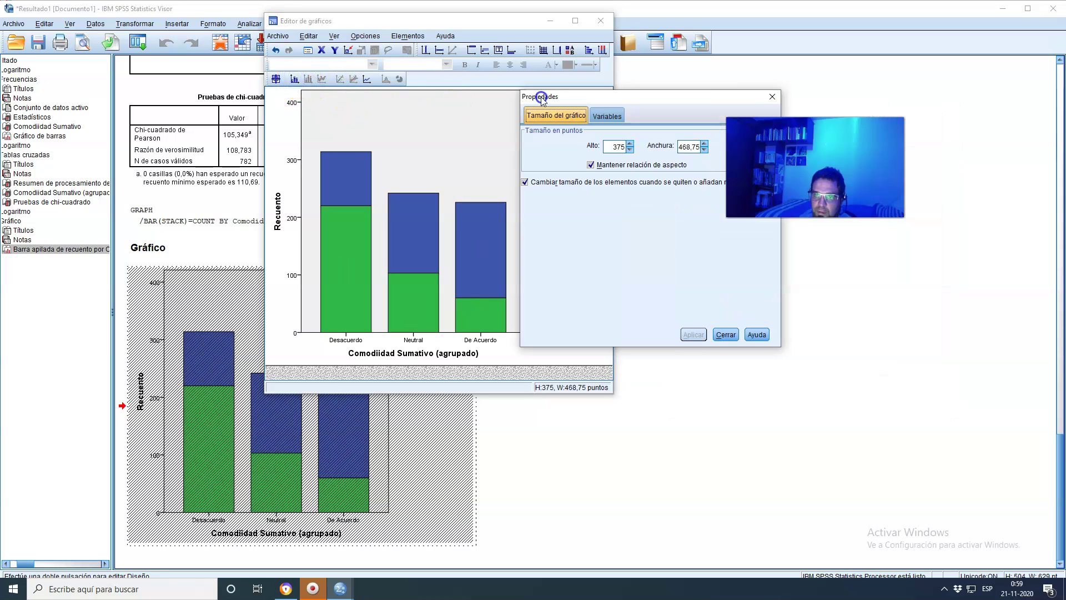
pyautogui.click(768, 100)
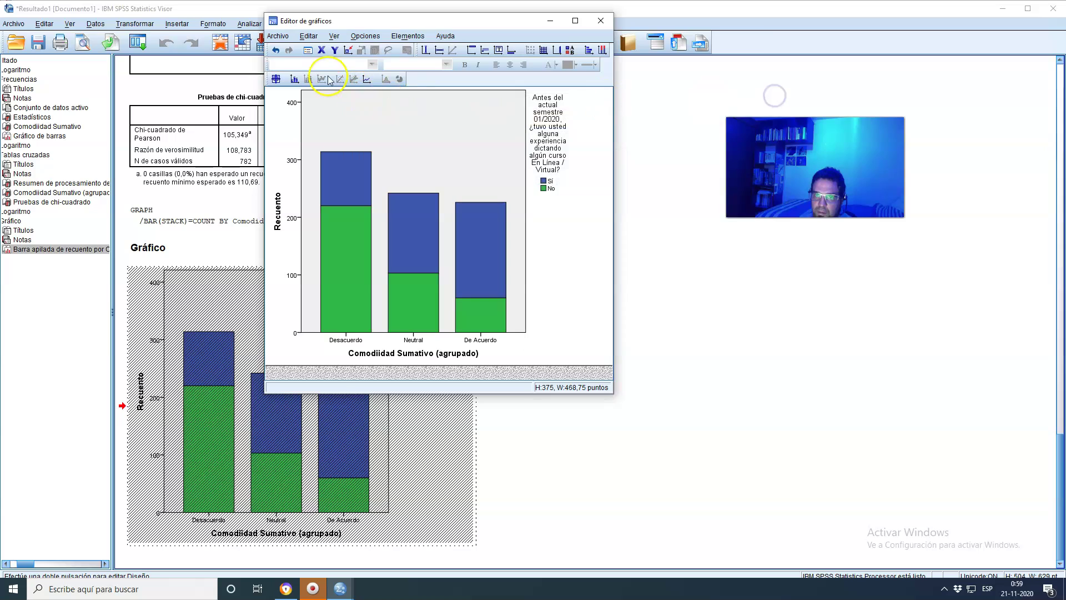
pyautogui.click(295, 79)
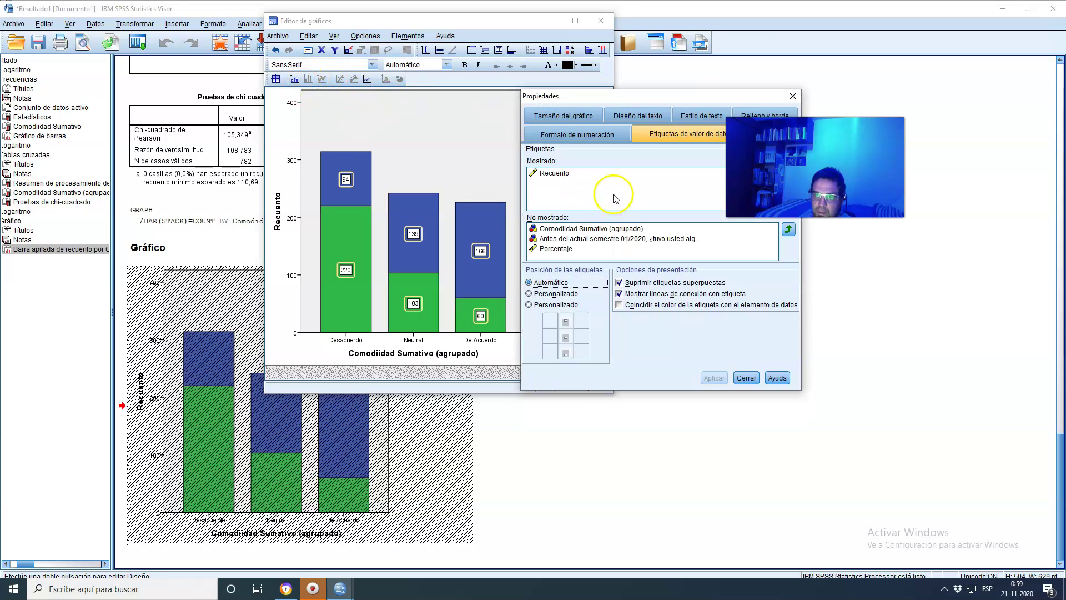
# Step: Replace Recuento with Porcentaje in the bars' data labels, scale the stacked bars to 100% and finish editing the chart
pyautogui.moveTo(554, 172); pyautogui.dragTo(548, 247)
pyautogui.click(705, 379)
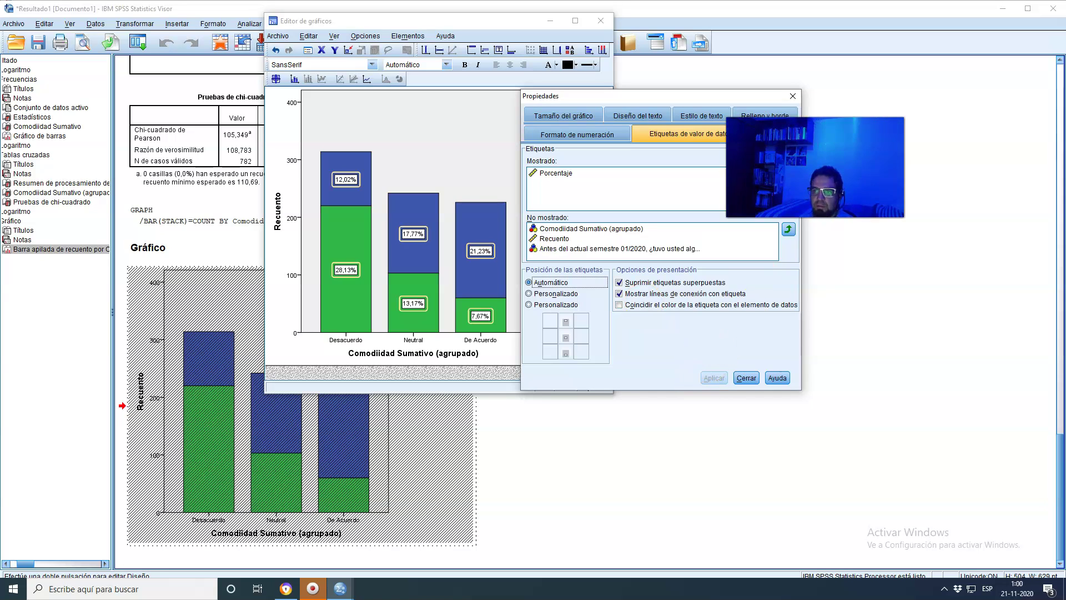
pyautogui.click(793, 96)
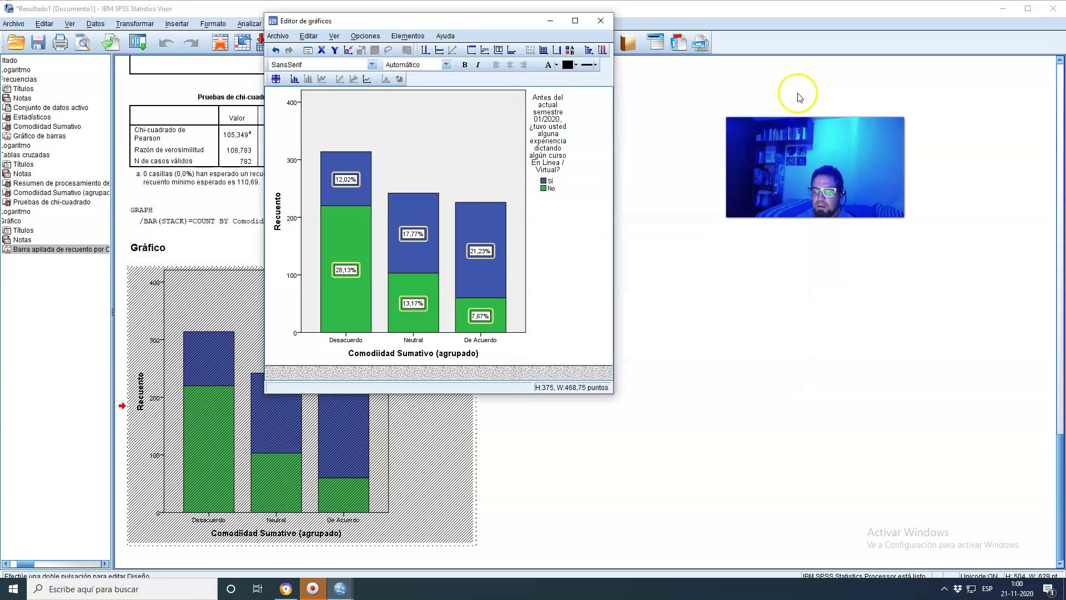
pyautogui.click(603, 51)
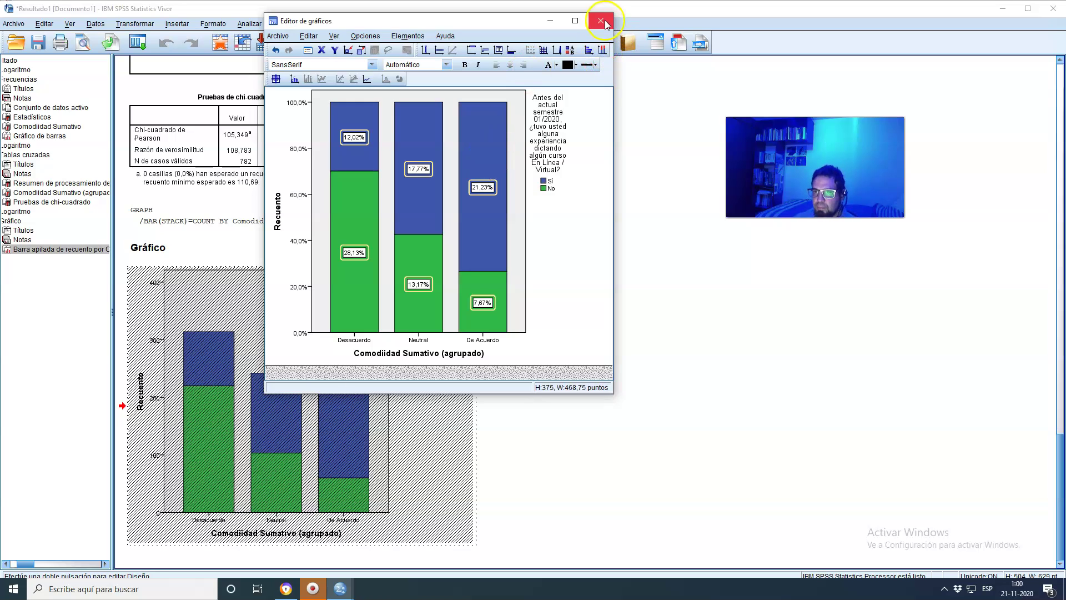
pyautogui.click(603, 21)
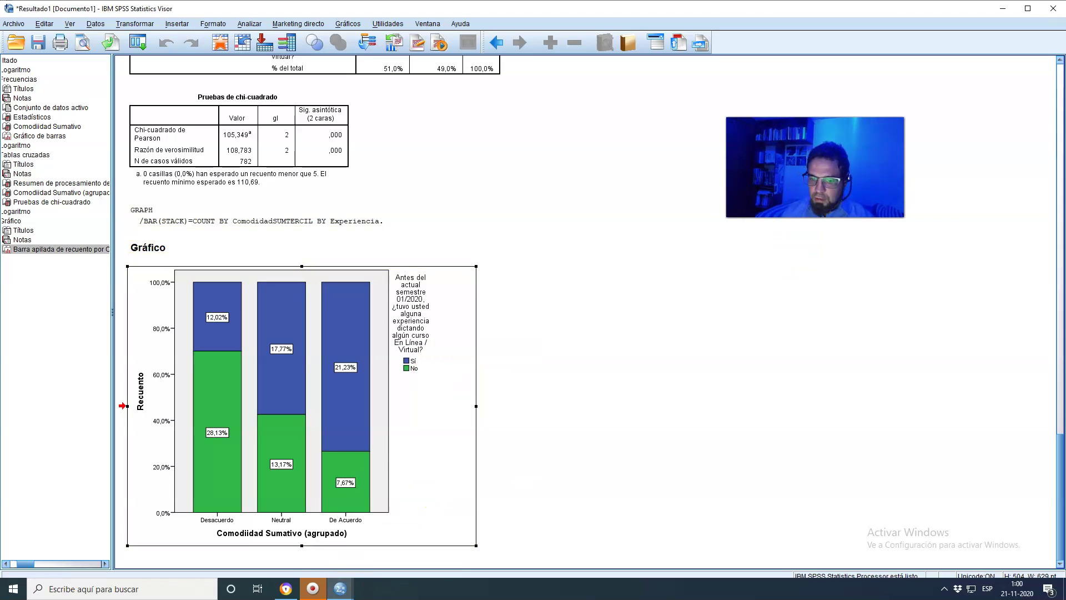
pyautogui.click(311, 590)
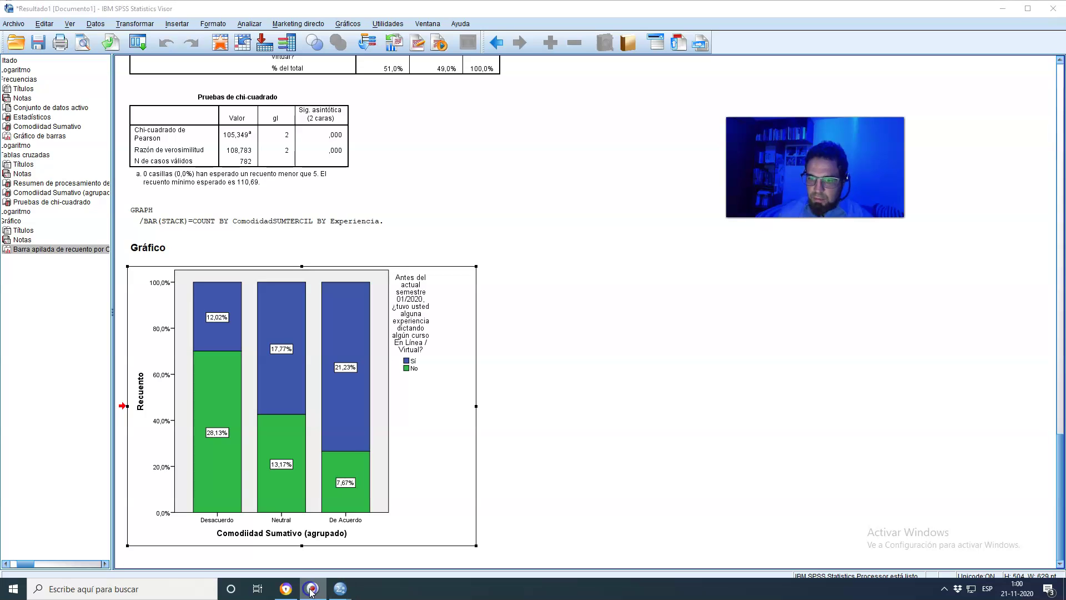
pyautogui.click(304, 466)
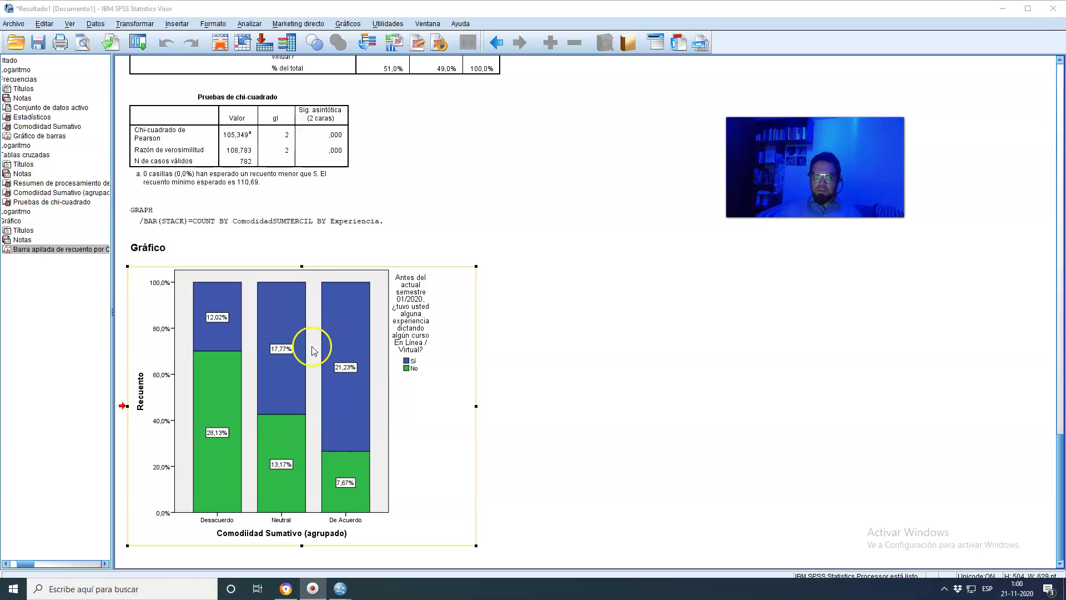